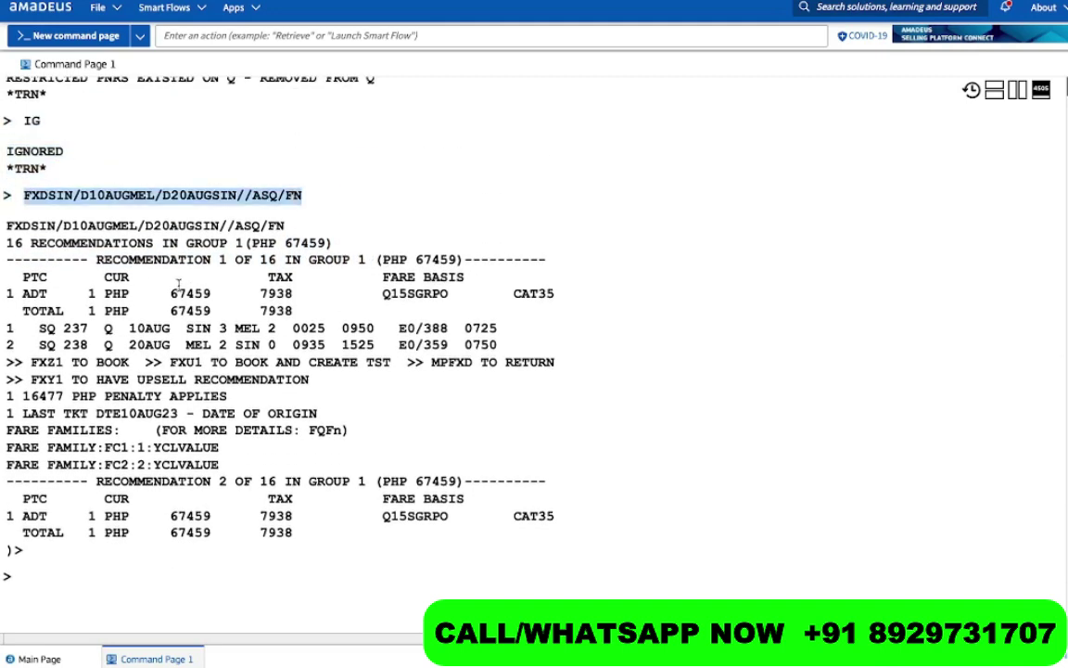
Review recommendation 1: its group number, 67459 fare, 10AUG outbound and MEL–SIN return routing.
{"action": "scroll", "coordinate": [124, 206], "scroll_direction": "down", "scroll_amount": 3}
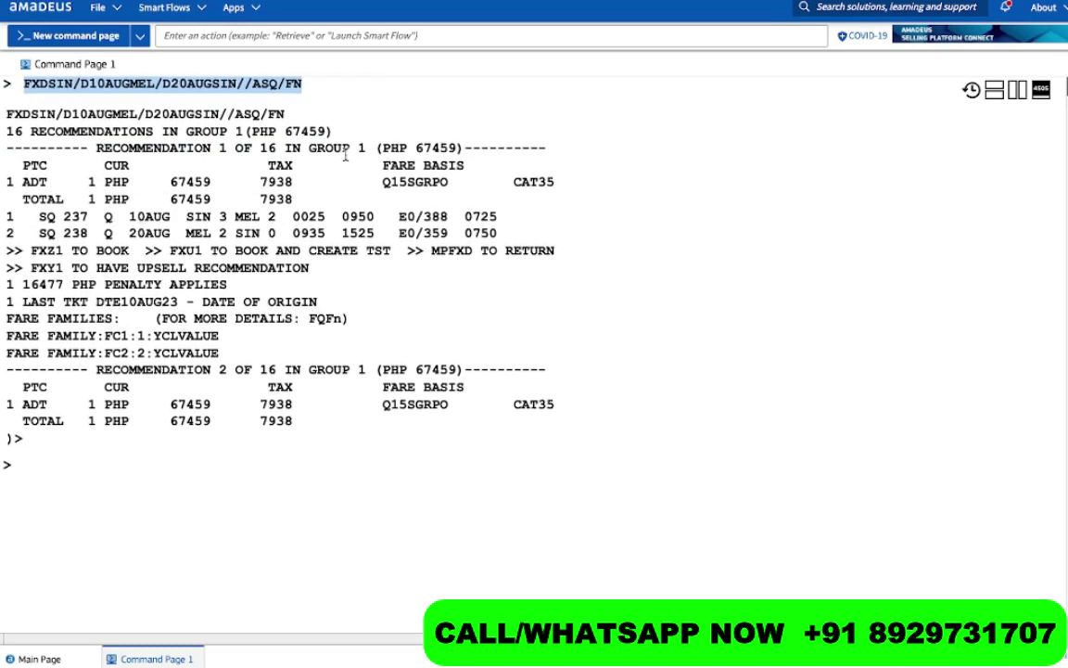
{"action": "left_click_drag", "start_coordinate": [380, 149], "coordinate": [301, 154]}
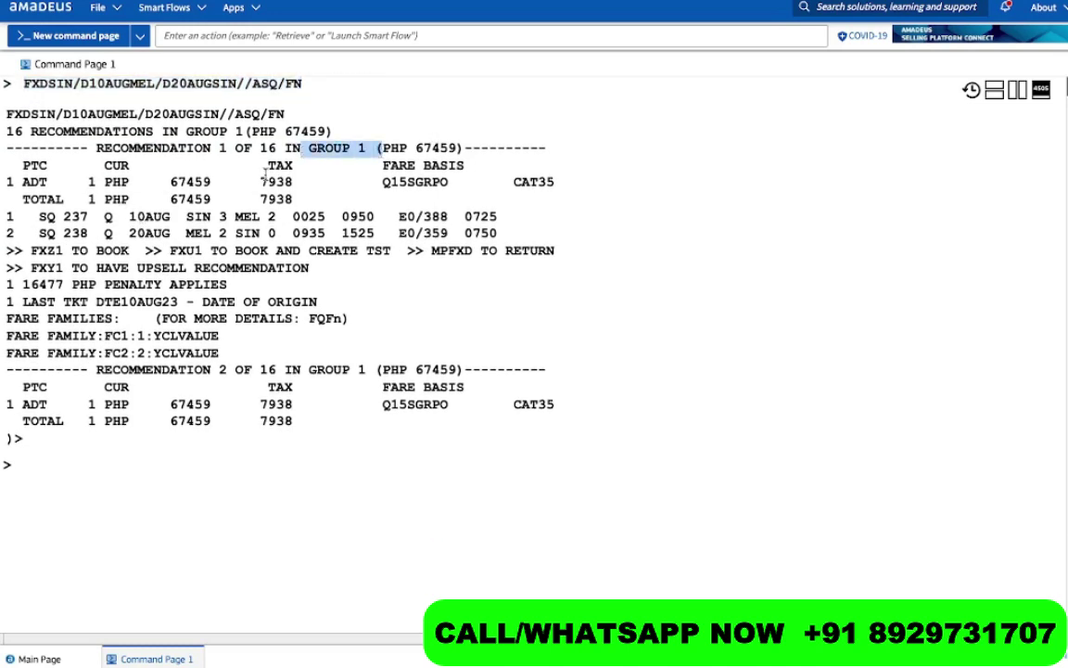
{"action": "left_click_drag", "start_coordinate": [235, 183], "coordinate": [174, 184]}
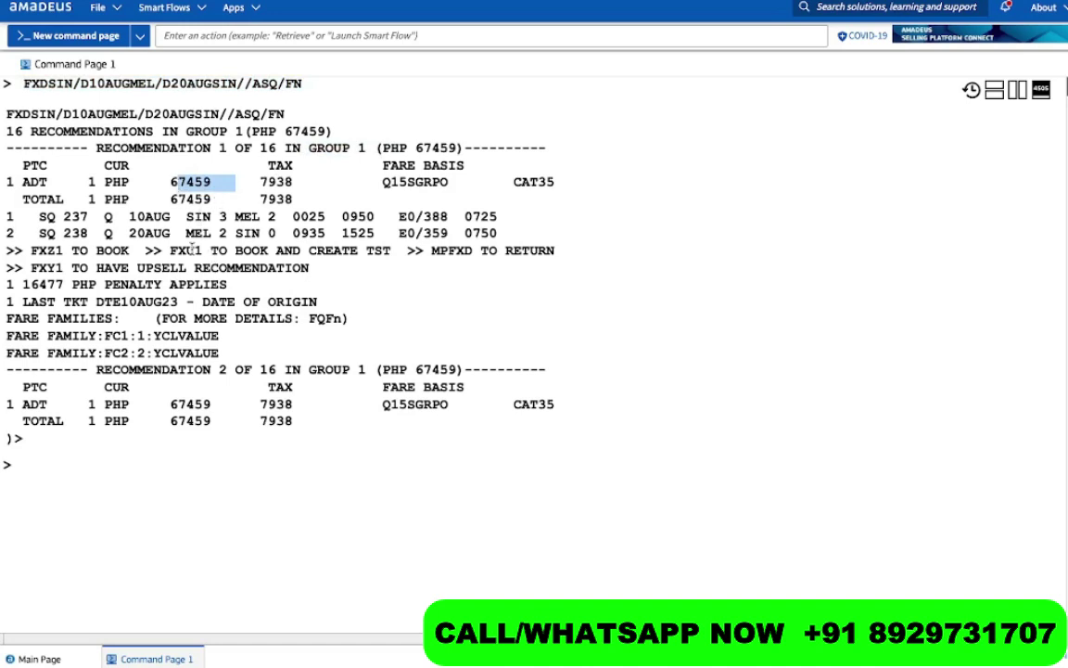
{"action": "left_click_drag", "start_coordinate": [180, 217], "coordinate": [260, 217]}
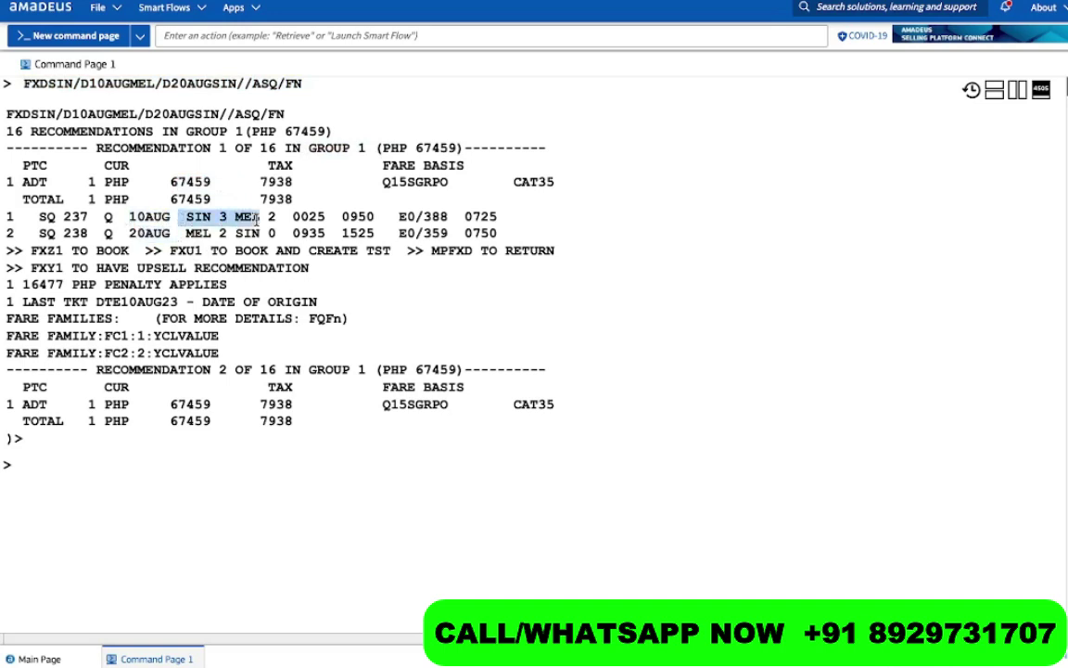
{"action": "left_click_drag", "start_coordinate": [182, 233], "coordinate": [259, 234]}
Book recommendation 1 with FXZ1 and check the 25 baggage allowance and 67535 total.
{"action": "left_click", "coordinate": [170, 505]}
{"action": "type", "text": "FXZ1"}
{"action": "key", "text": "Return"}
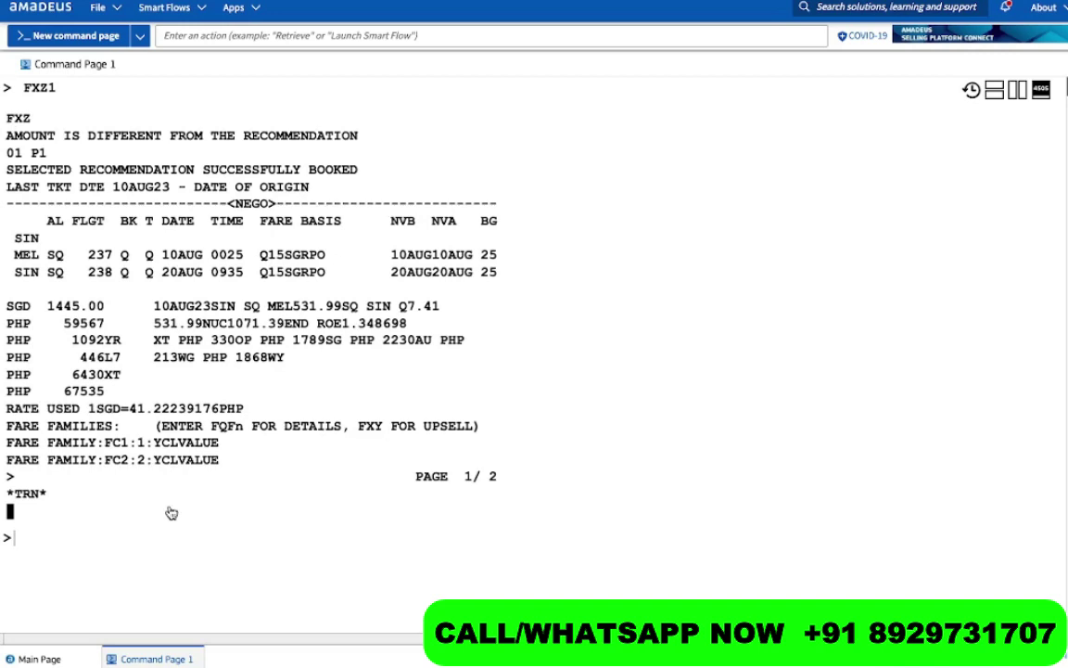
{"action": "left_click_drag", "start_coordinate": [476, 259], "coordinate": [506, 262]}
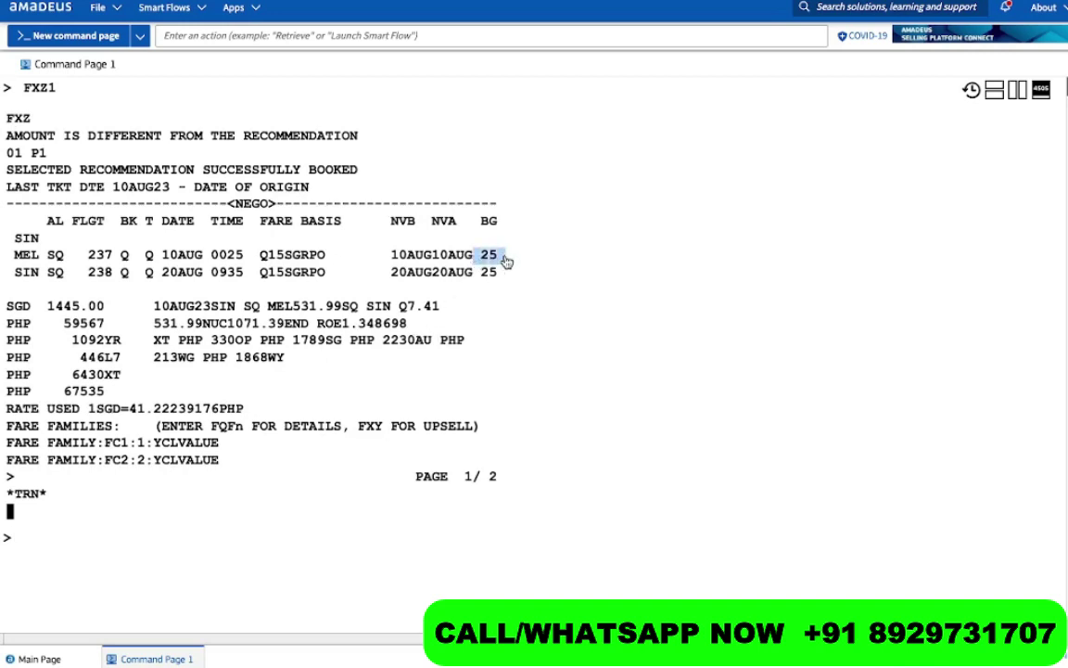
{"action": "left_click", "coordinate": [118, 399]}
{"action": "left_click_drag", "start_coordinate": [117, 399], "coordinate": [65, 391]}
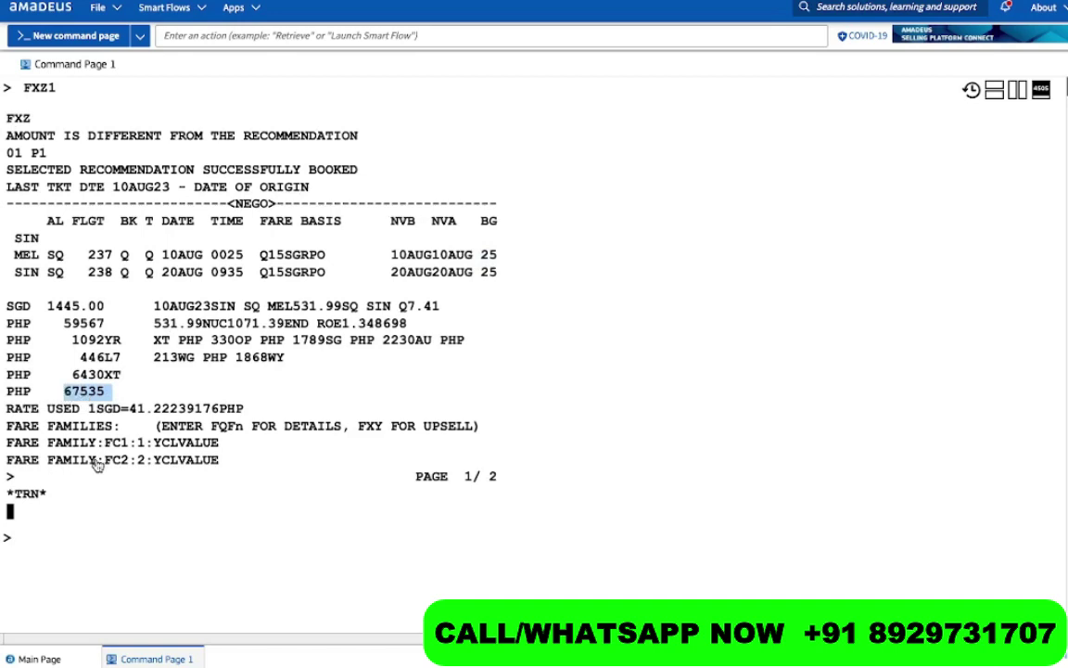
Redisplay the booking, then add the passenger's name, a TKTL ticketing limit and the contact phone.
{"action": "left_click", "coordinate": [100, 538]}
{"action": "key", "text": "Return"}
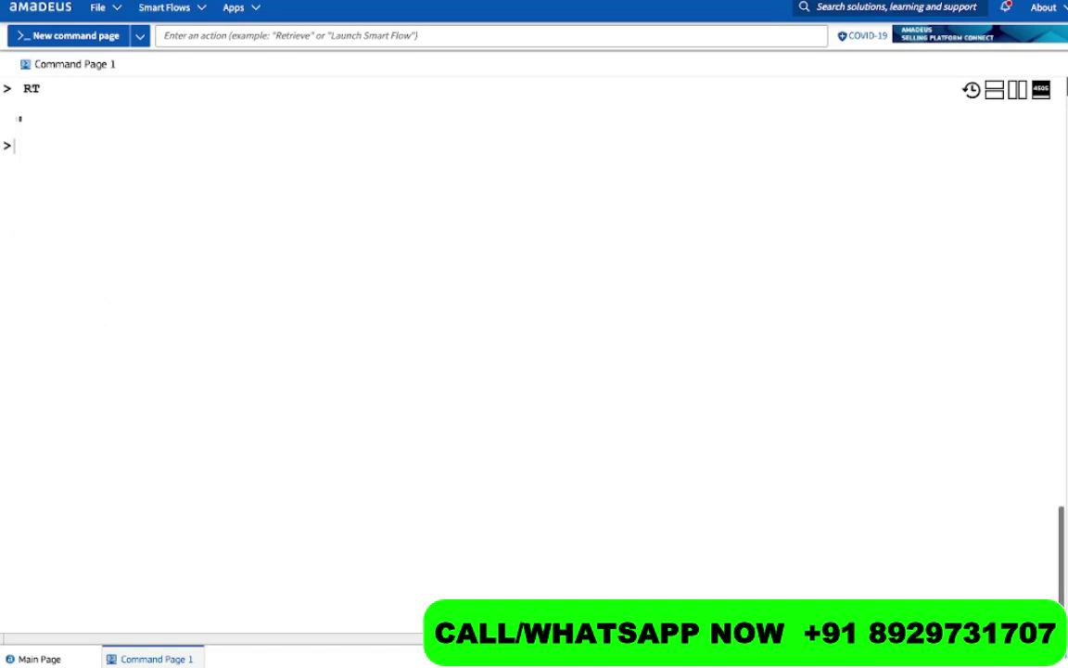
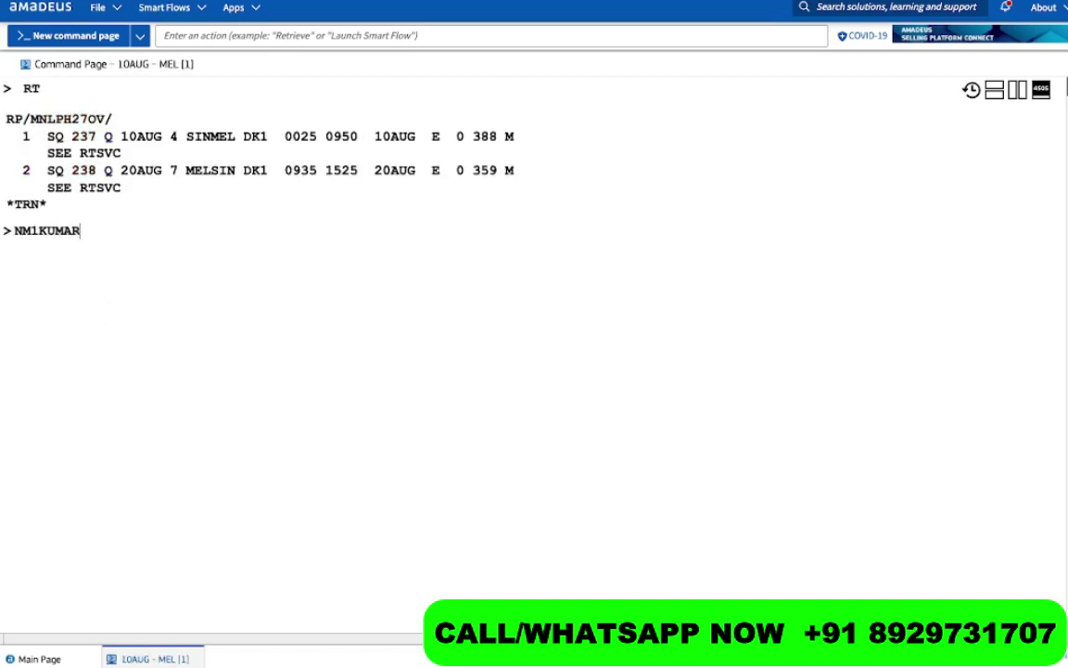
{"action": "key", "text": "Return"}
{"action": "key", "text": "Return"}
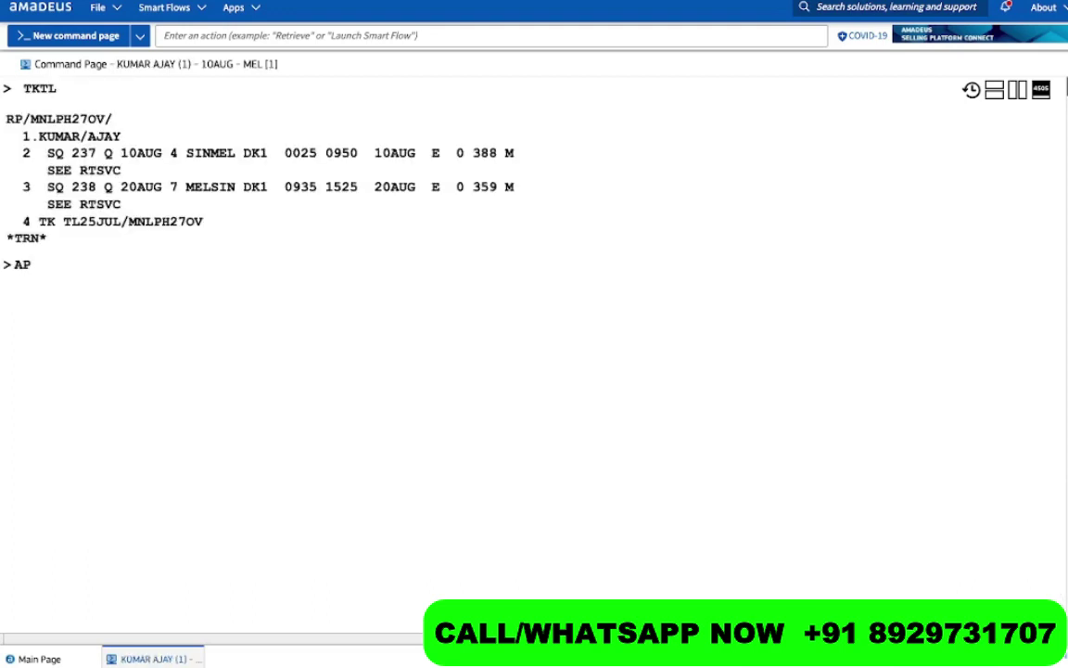
{"action": "key", "text": "Return"}
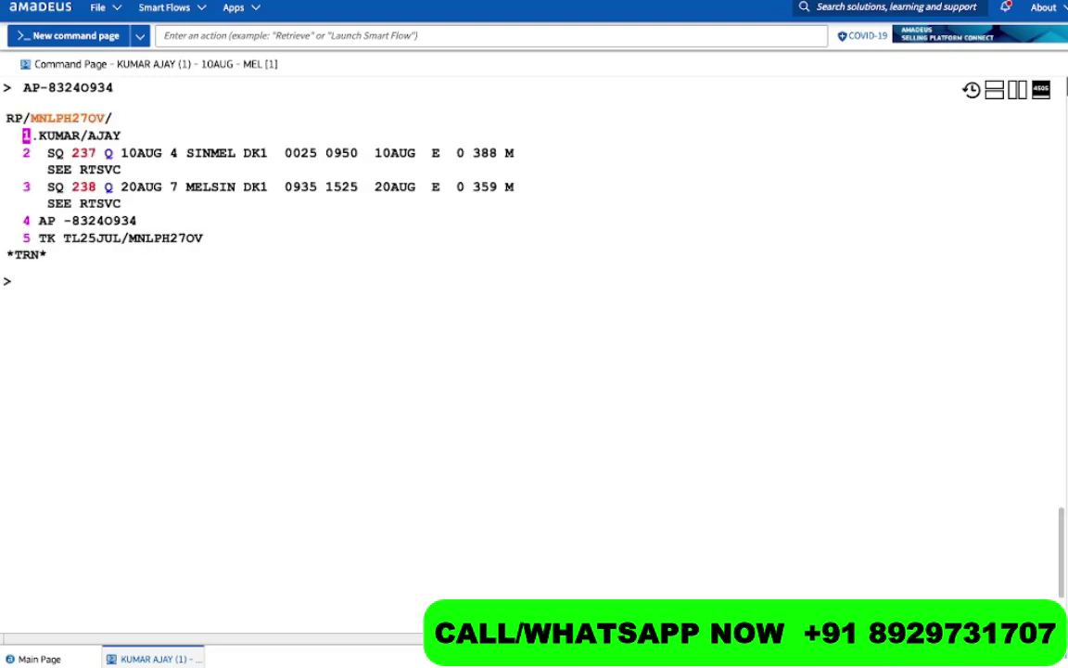
Reprice with FXR, store the fare with FXP, add RFG, end the transaction and redisplay with IR.
{"action": "type", "text": "FXR"}
{"action": "key", "text": "Return"}
{"action": "type", "text": "FXP"}
{"action": "key", "text": "Return"}
{"action": "type", "text": "RFG"}
{"action": "key", "text": "Return"}
{"action": "type", "text": "ER"}
{"action": "key", "text": "Return"}
{"action": "type", "text": "ER"}
{"action": "key", "text": "BackSpace"}
{"action": "key", "text": "BackSpace"}
{"action": "type", "text": "IR"}
{"action": "key", "text": "Return"}
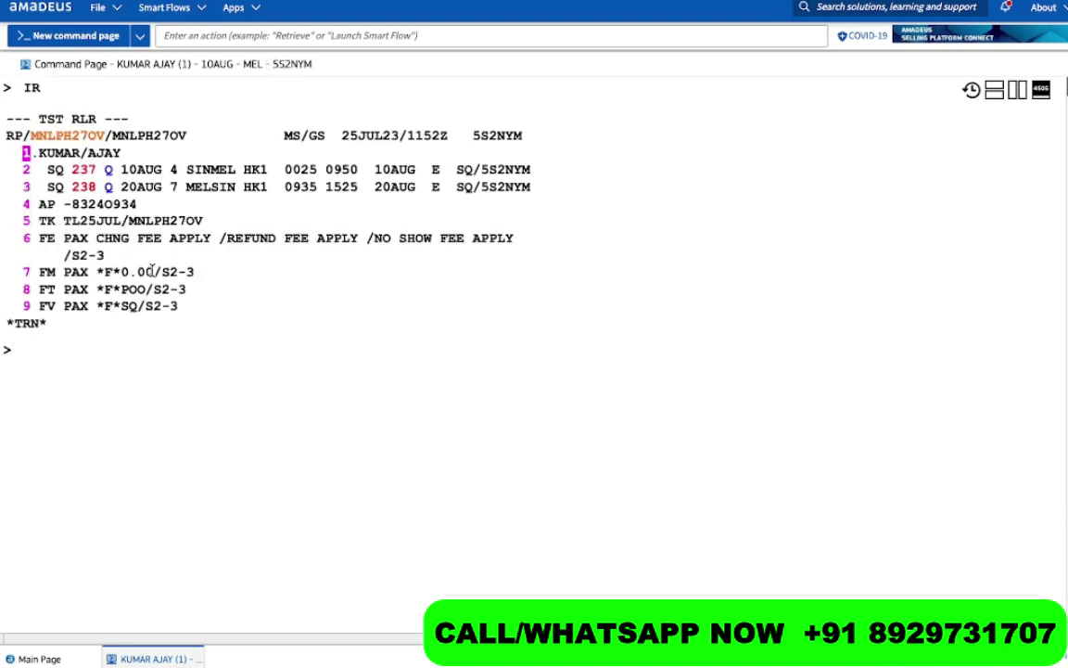
{"action": "left_click_drag", "start_coordinate": [104, 271], "coordinate": [35, 275]}
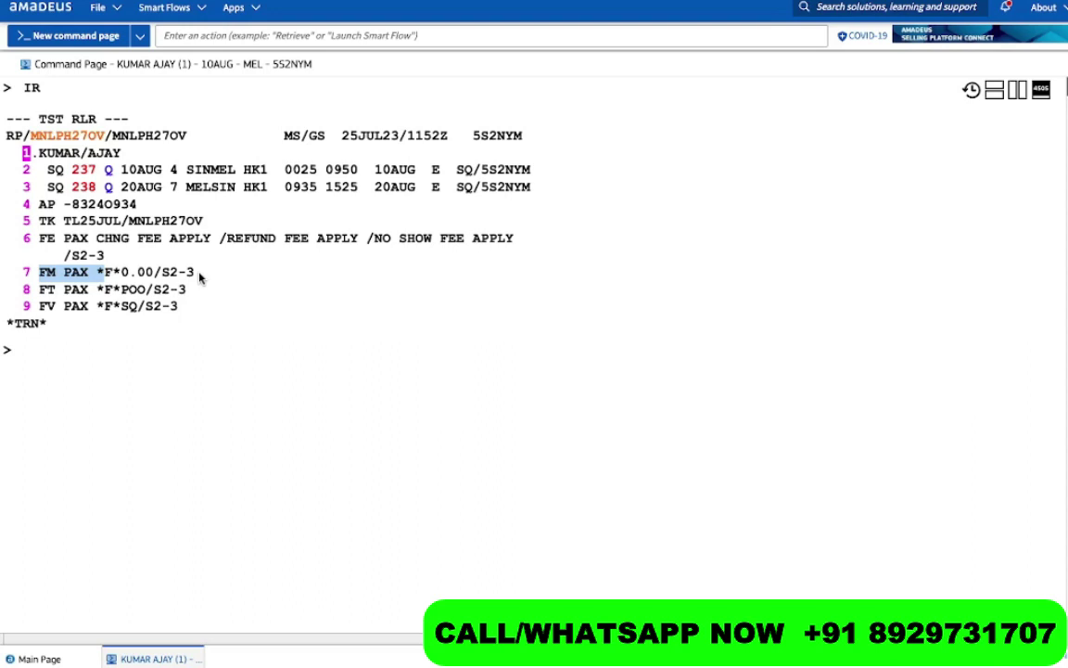
{"action": "left_click_drag", "start_coordinate": [154, 272], "coordinate": [33, 271]}
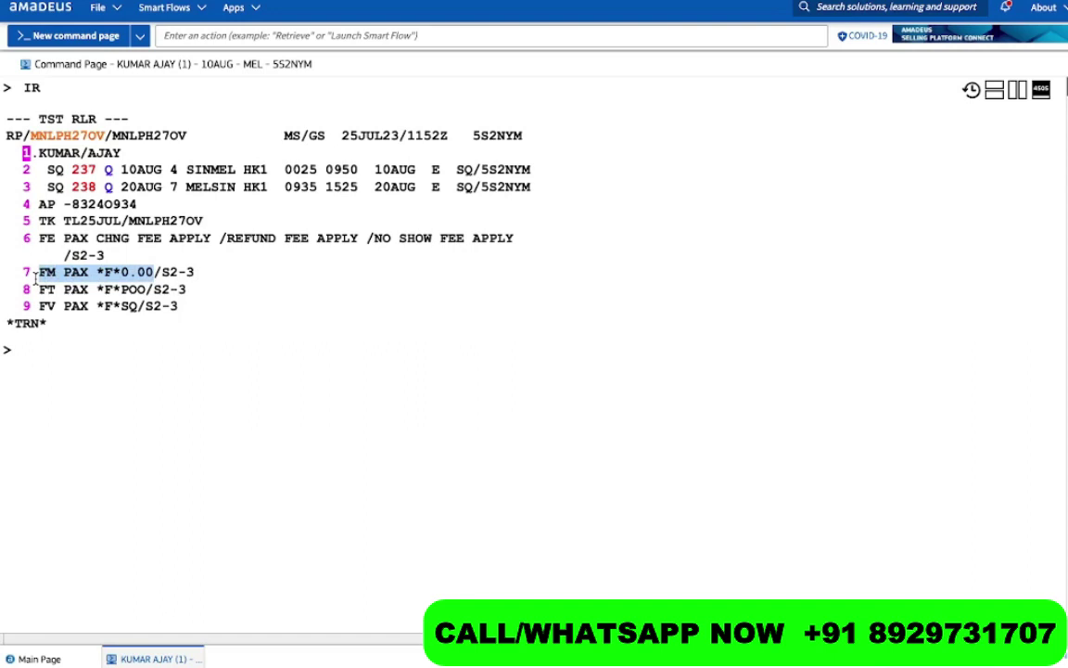
{"action": "left_click", "coordinate": [124, 310]}
{"action": "left_click_drag", "start_coordinate": [125, 309], "coordinate": [53, 307]}
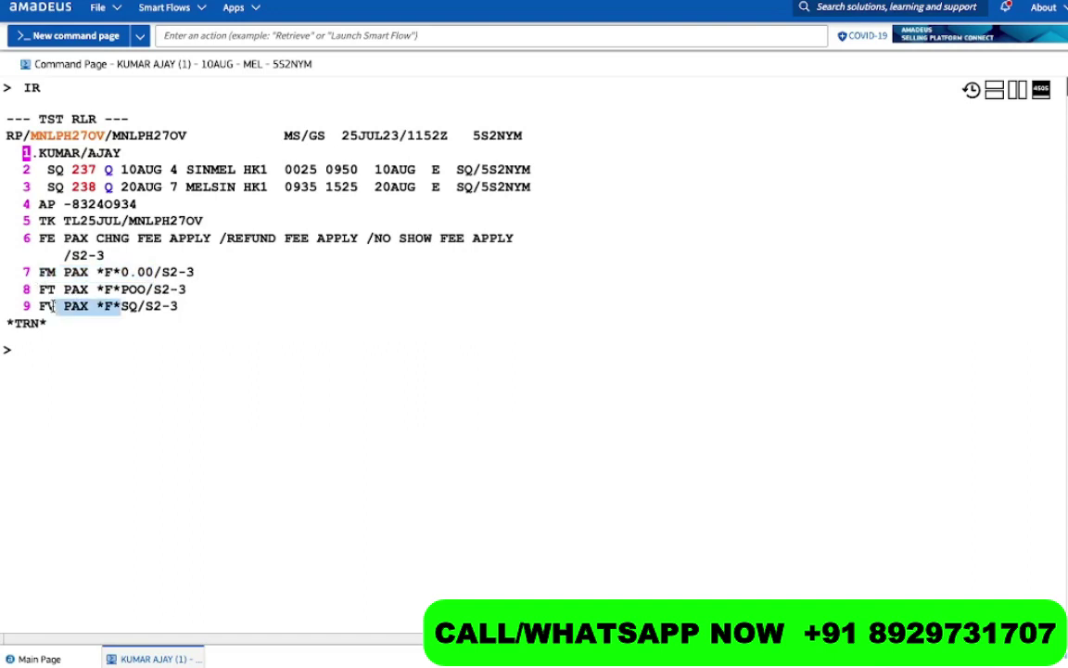
Add cash as the form of payment, add RFG, end the transaction twice and redisplay.
{"action": "left_click", "coordinate": [64, 375]}
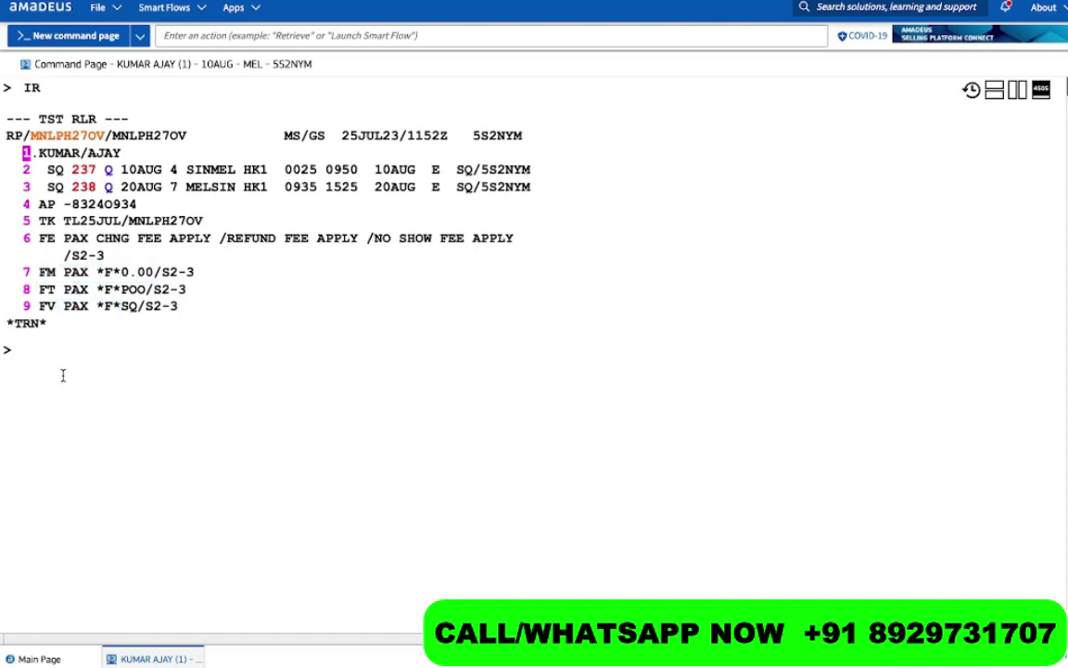
{"action": "type", "text": "FPCASHH"}
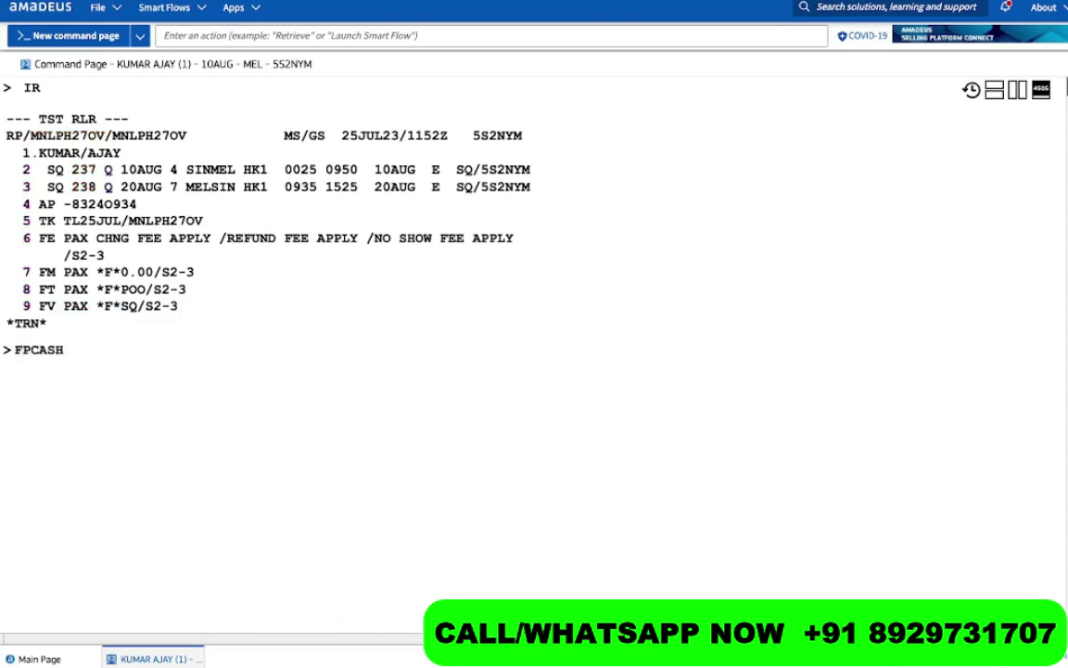
{"action": "key", "text": "Return"}
{"action": "type", "text": "RFG"}
{"action": "key", "text": "Return"}
{"action": "type", "text": "ER"}
{"action": "key", "text": "Return"}
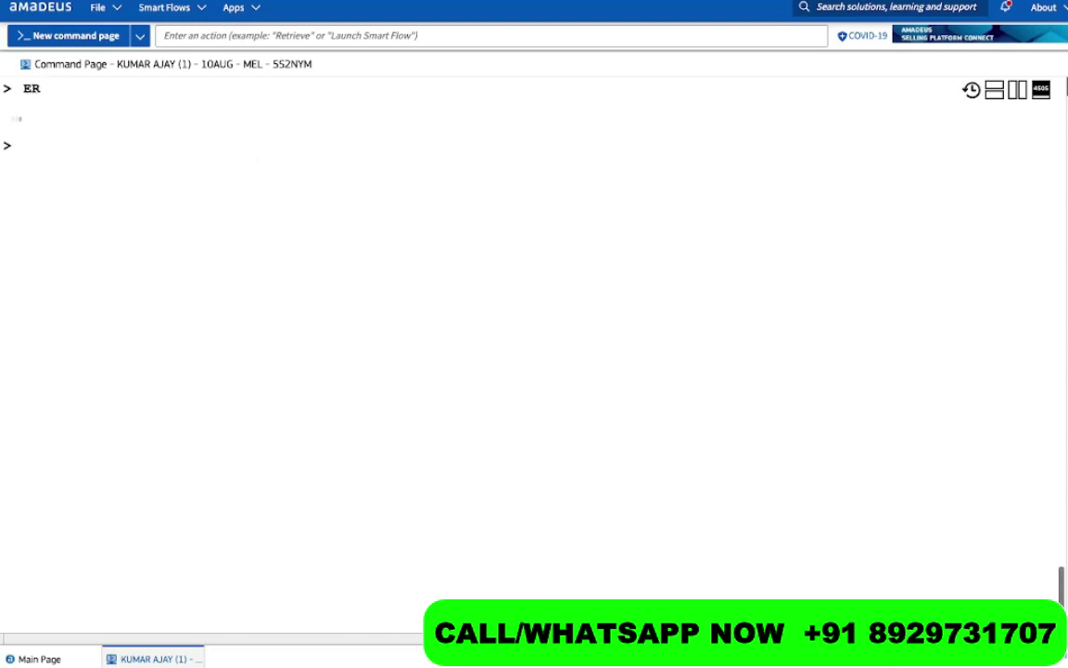
{"action": "type", "text": "ER"}
{"action": "key", "text": "Return"}
{"action": "type", "text": "IR"}
{"action": "key", "text": "Return"}
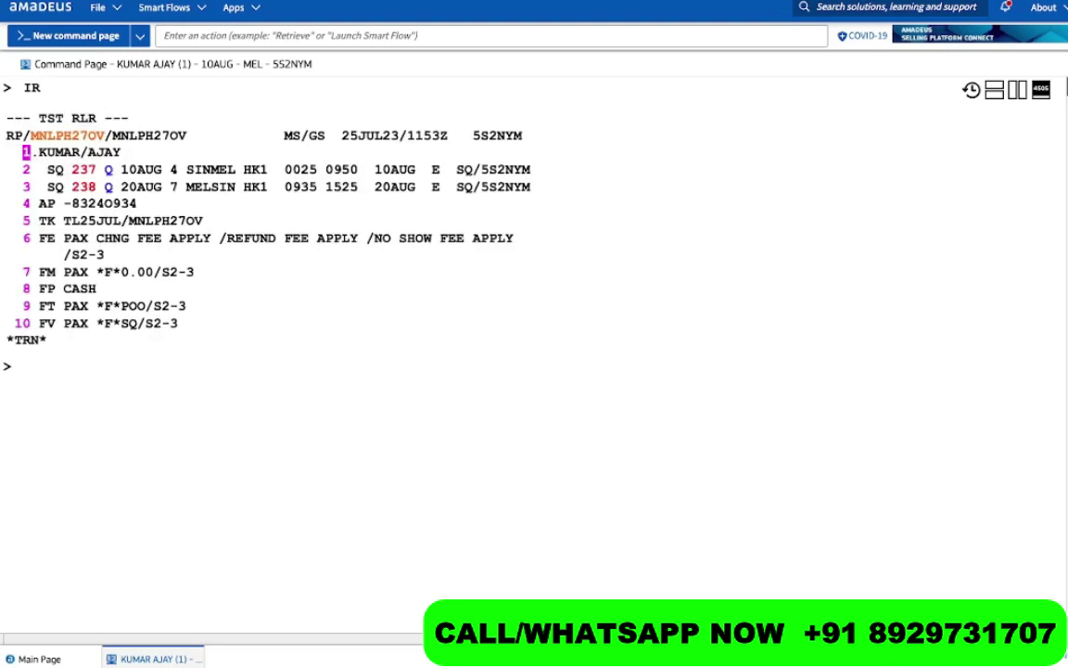
Issue the e-ticket with TTP/ET/RT, retrieve the ticket number with RTTN, and display it with TWD.
{"action": "type", "text": "TTP/ET/RT"}
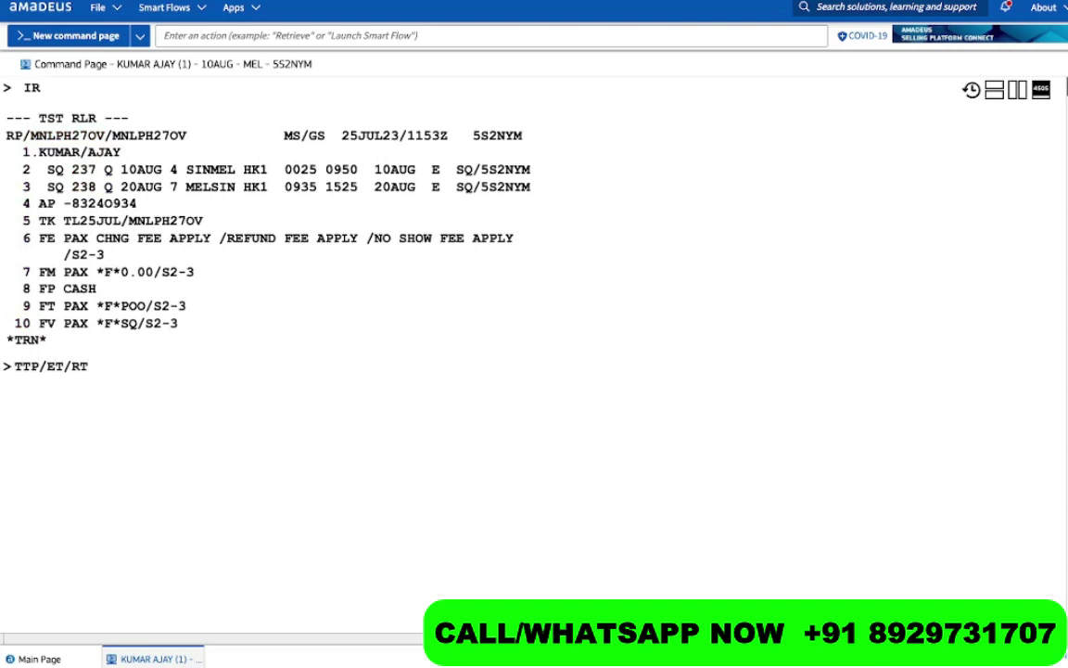
{"action": "key", "text": "Return"}
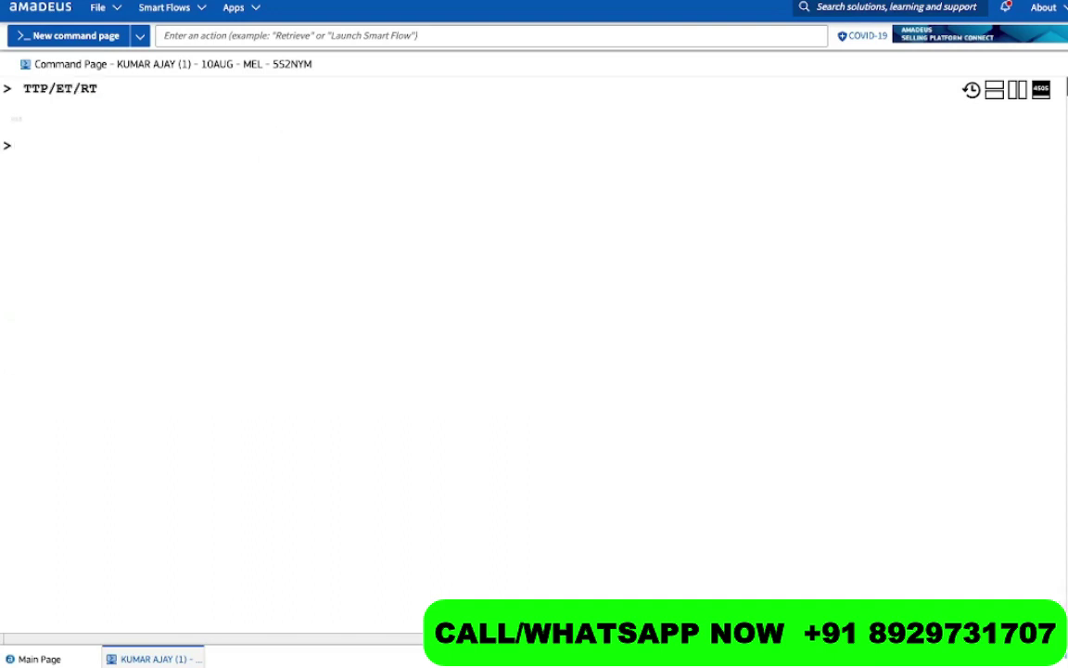
{"action": "type", "text": "RTTN"}
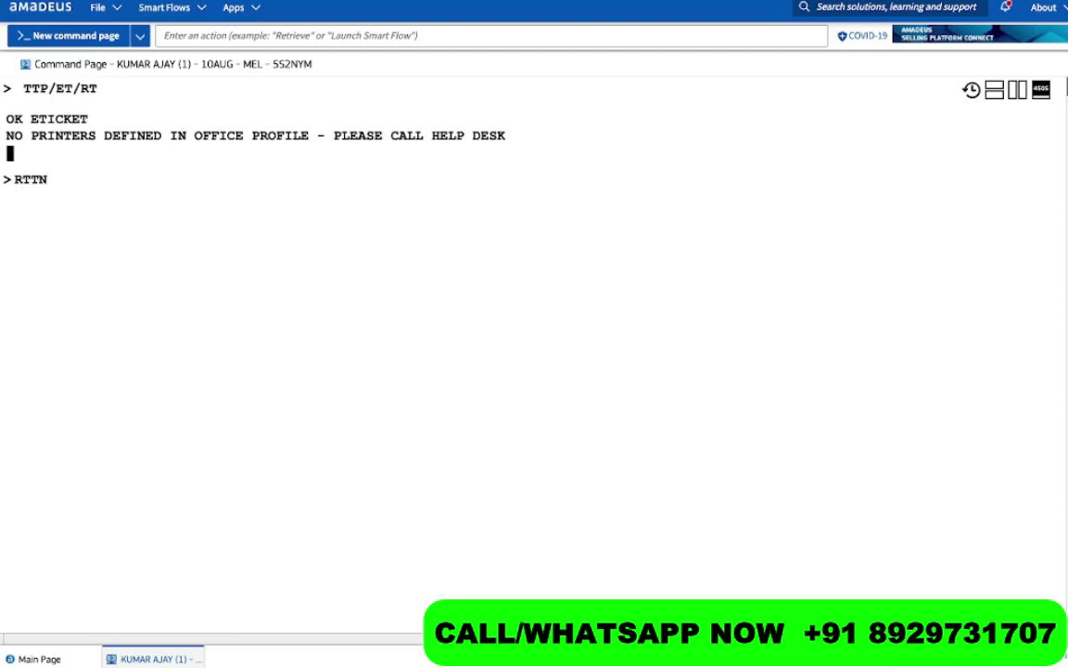
{"action": "key", "text": "Return"}
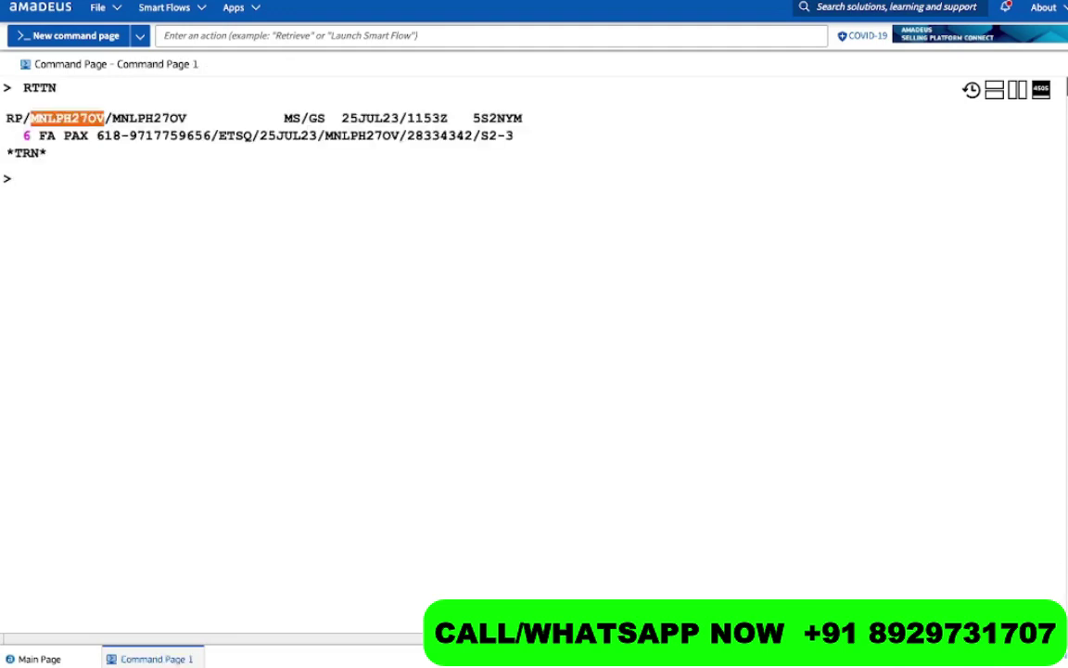
{"action": "type", "text": "TWD"}
{"action": "key", "text": "Return"}
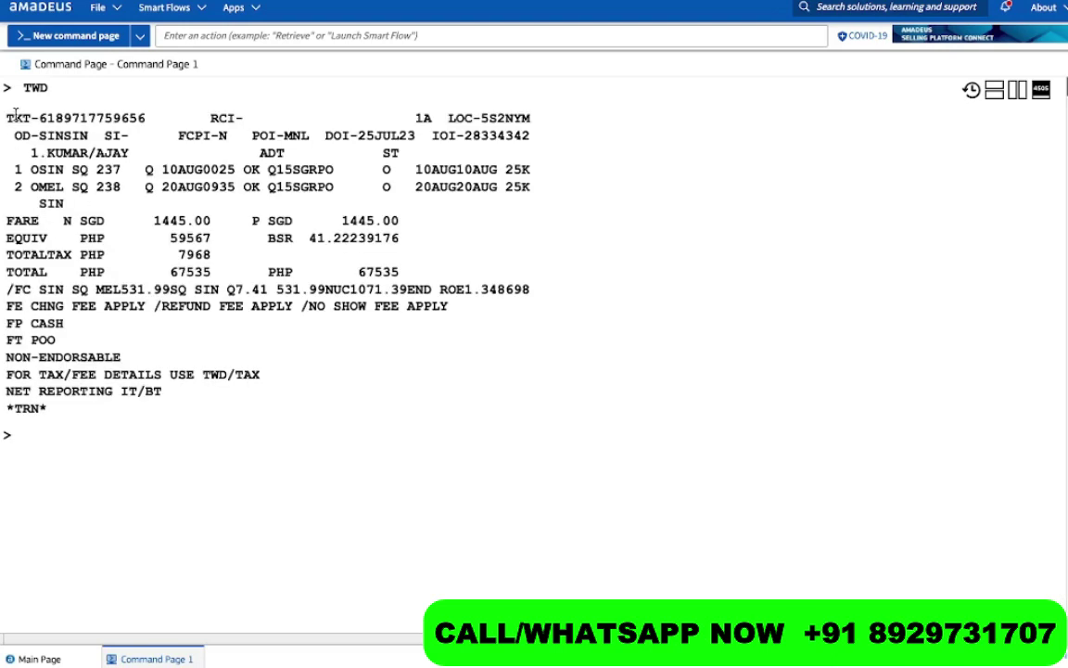
{"action": "left_click_drag", "start_coordinate": [9, 113], "coordinate": [188, 496]}
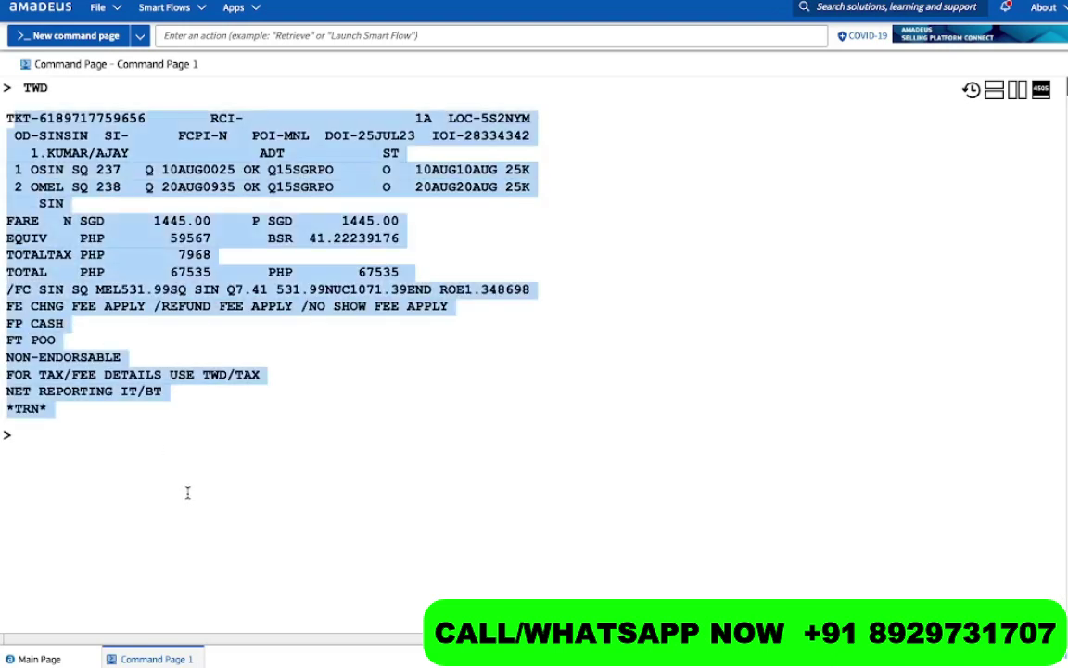
{"action": "left_click", "coordinate": [187, 492]}
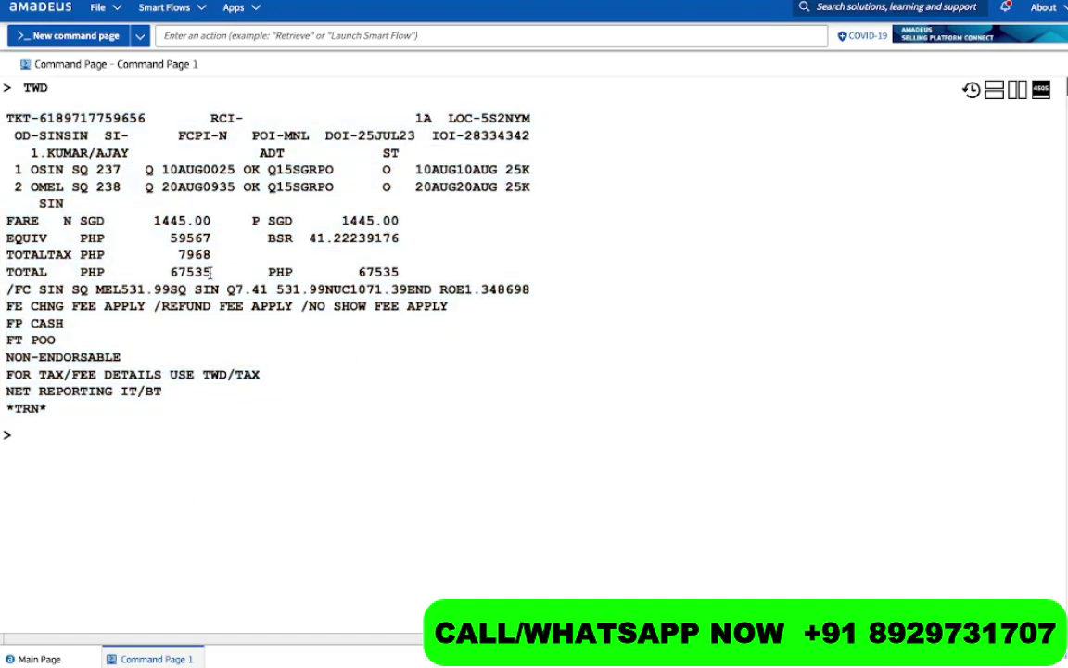
{"action": "left_click_drag", "start_coordinate": [213, 273], "coordinate": [147, 274]}
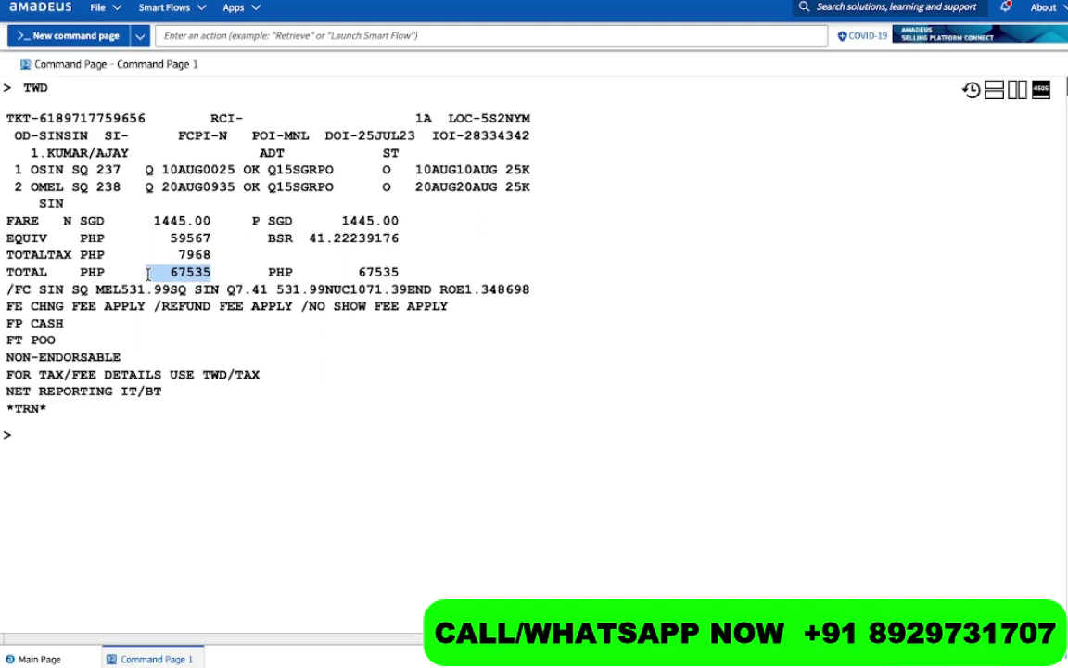
{"action": "left_click_drag", "start_coordinate": [506, 170], "coordinate": [529, 170]}
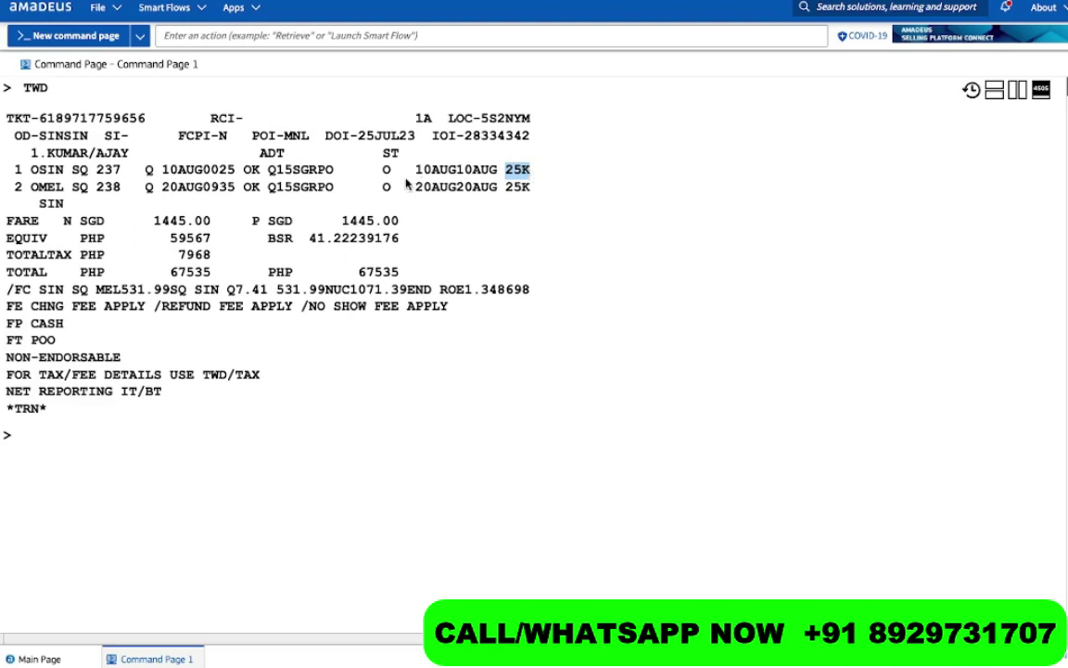
{"action": "left_click_drag", "start_coordinate": [335, 171], "coordinate": [271, 170]}
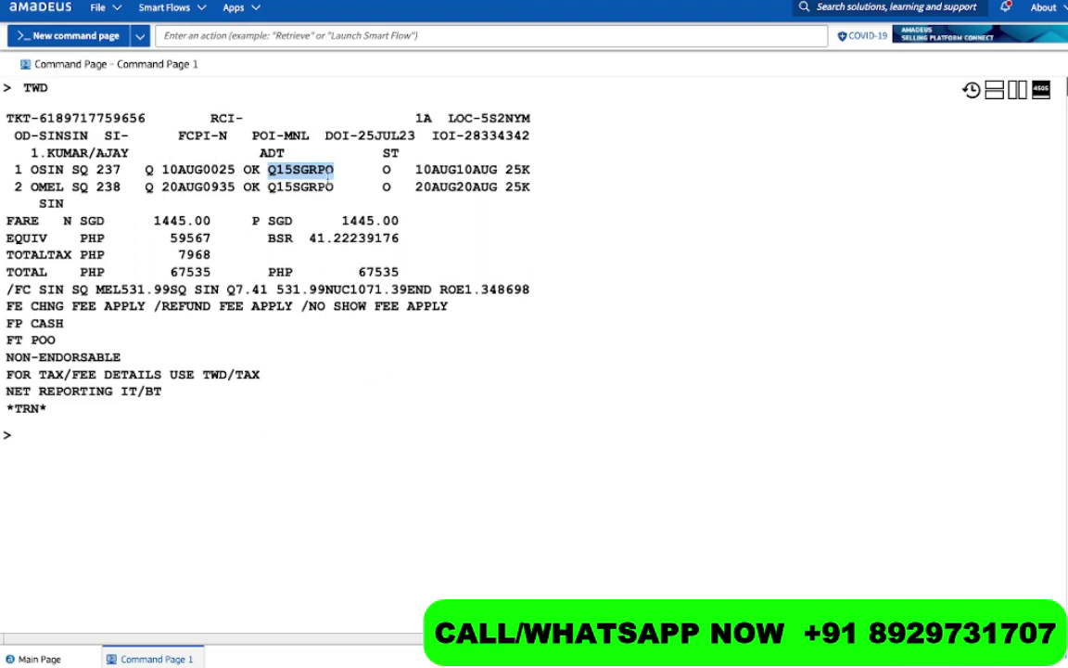
{"action": "left_click", "coordinate": [113, 610]}
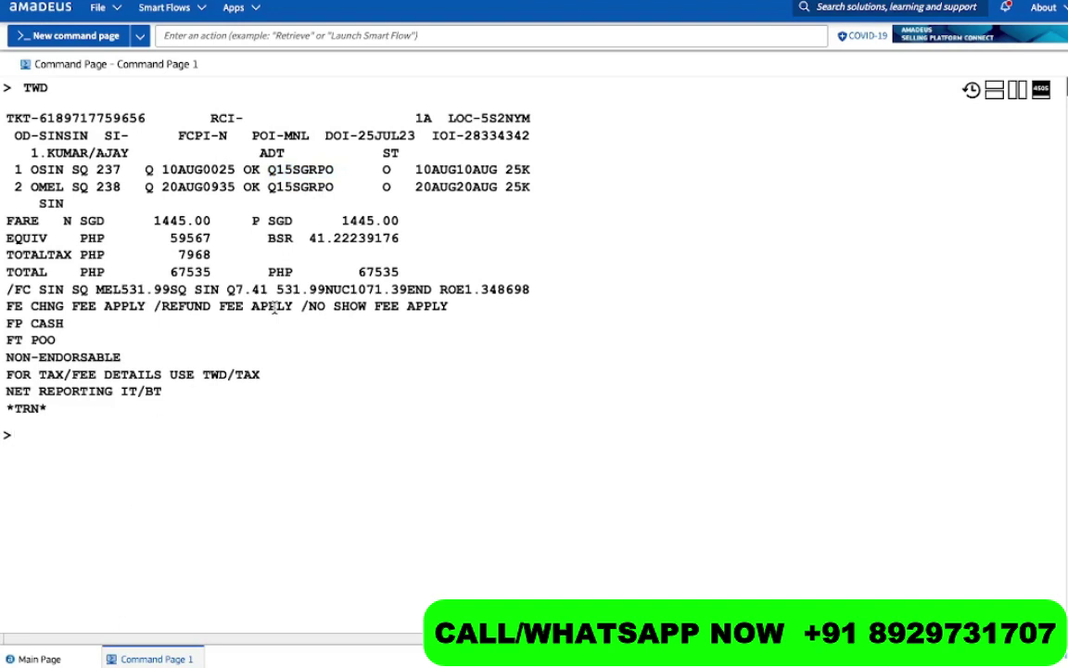
{"action": "left_click_drag", "start_coordinate": [424, 135], "coordinate": [311, 135]}
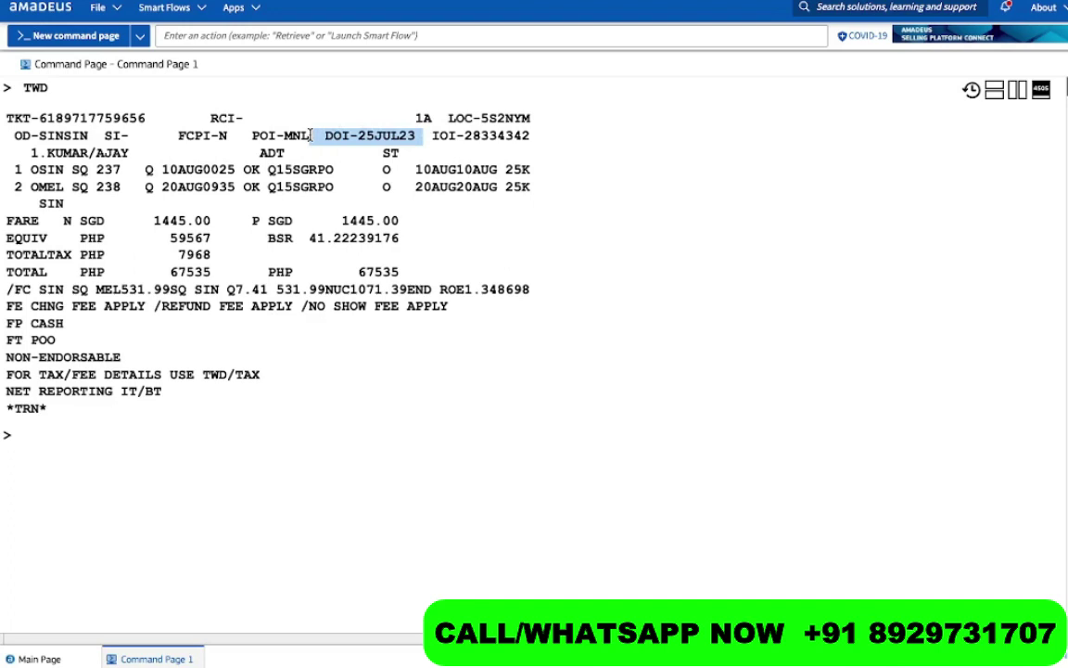
{"action": "left_click", "coordinate": [160, 525]}
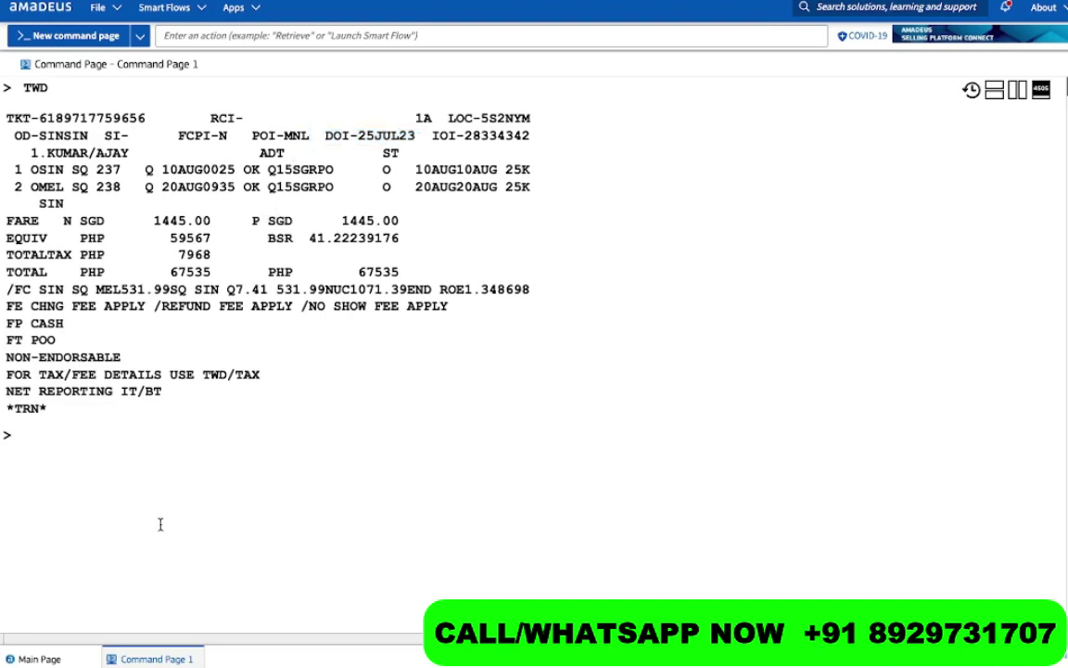
{"action": "type", "text": "DD"}
Run the DDMNL local time check for Manila.
{"action": "double_click", "coordinate": [281, 136]}
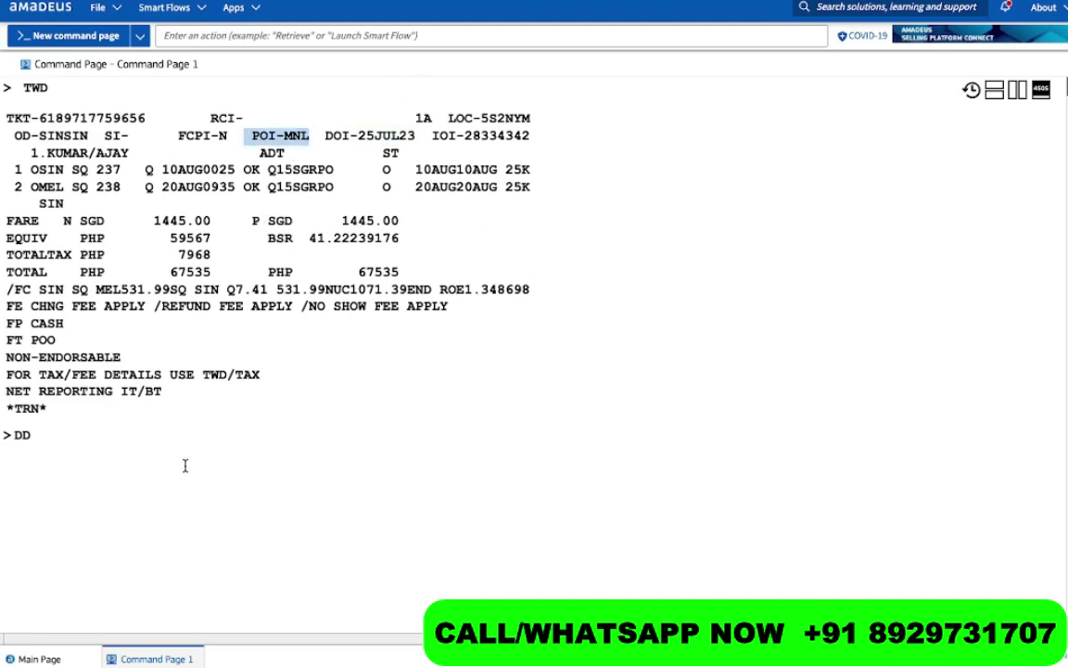
{"action": "type", "text": "MNL"}
{"action": "key", "text": "Return"}
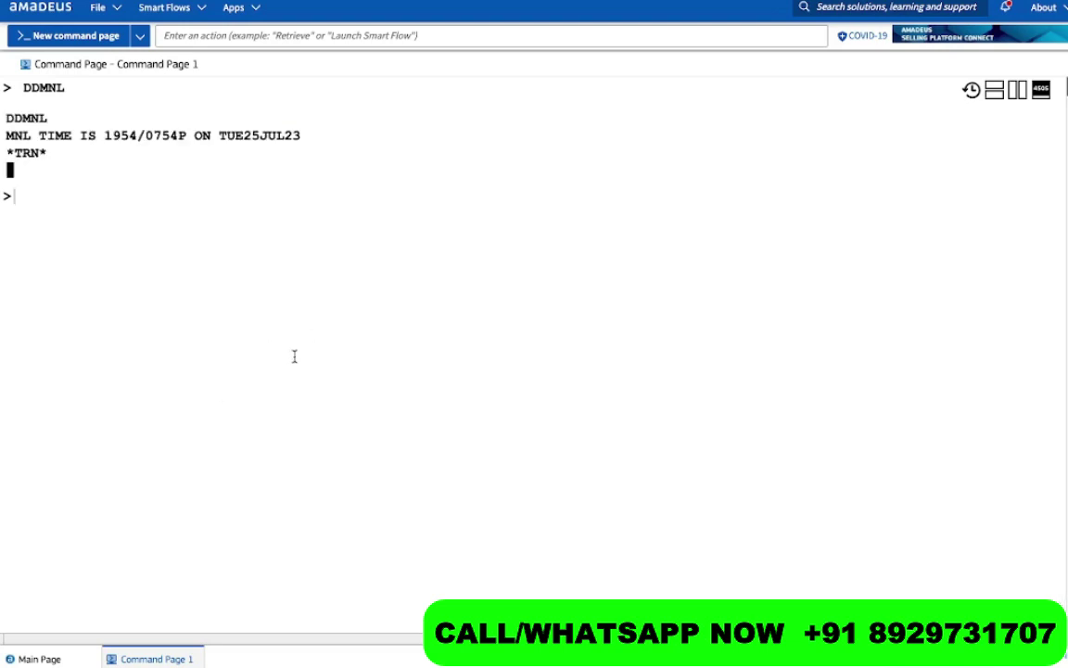
Highlight Manila's 1954/0754P local time and the POI-MNL place of issue.
{"action": "left_click_drag", "start_coordinate": [139, 136], "coordinate": [107, 141]}
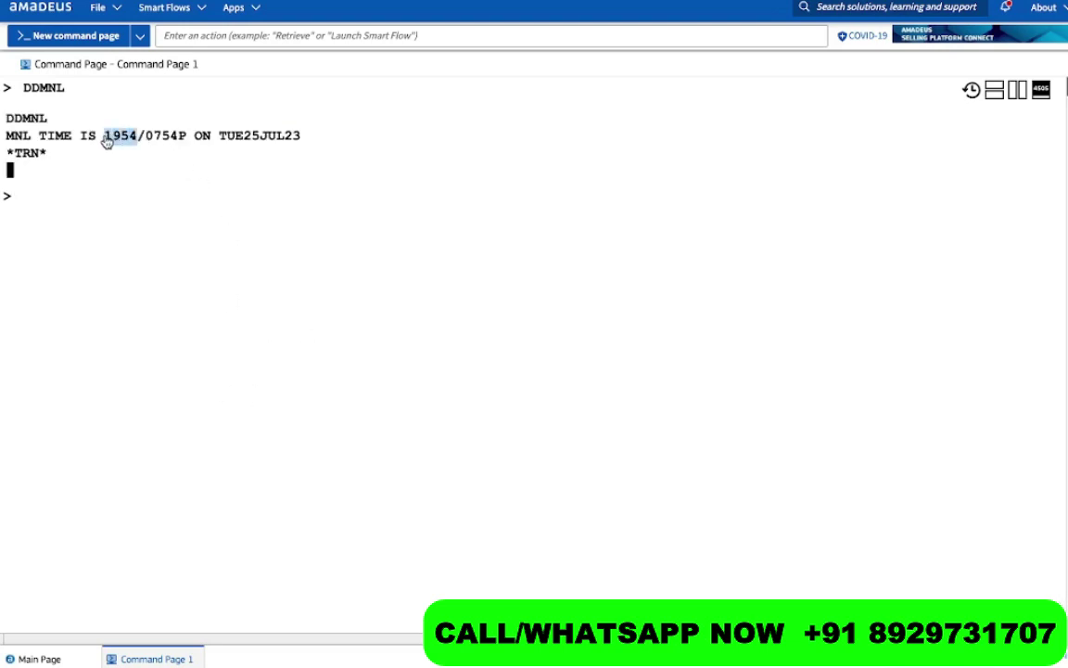
{"action": "left_click_drag", "start_coordinate": [186, 137], "coordinate": [135, 141]}
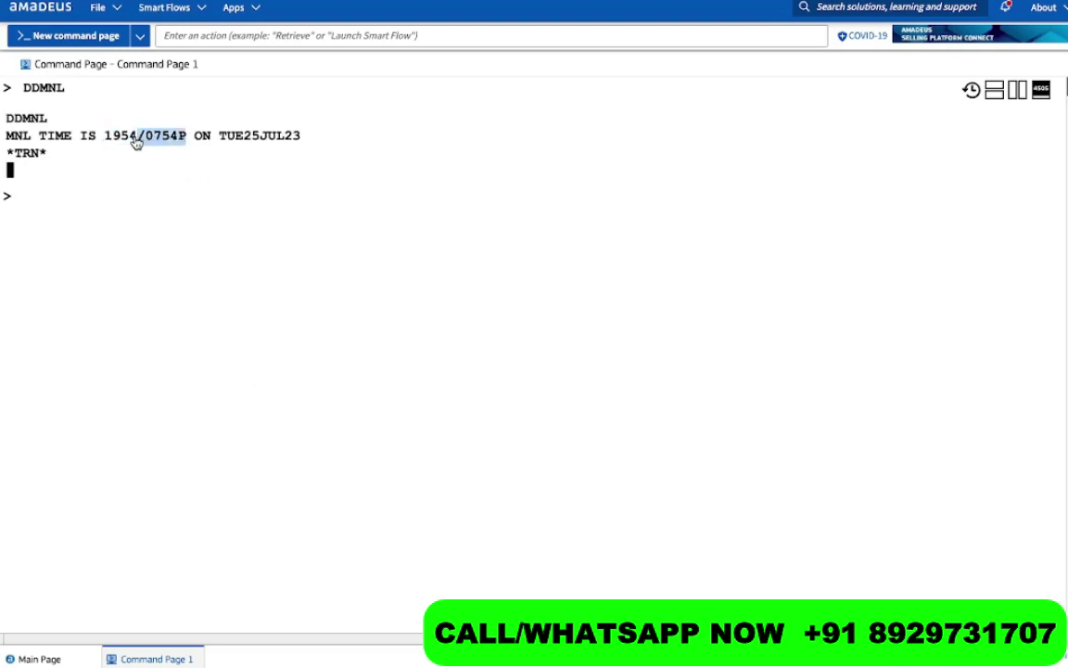
{"action": "scroll", "coordinate": [121, 242], "scroll_direction": "up", "scroll_amount": 10}
{"action": "left_click_drag", "start_coordinate": [318, 252], "coordinate": [233, 251]}
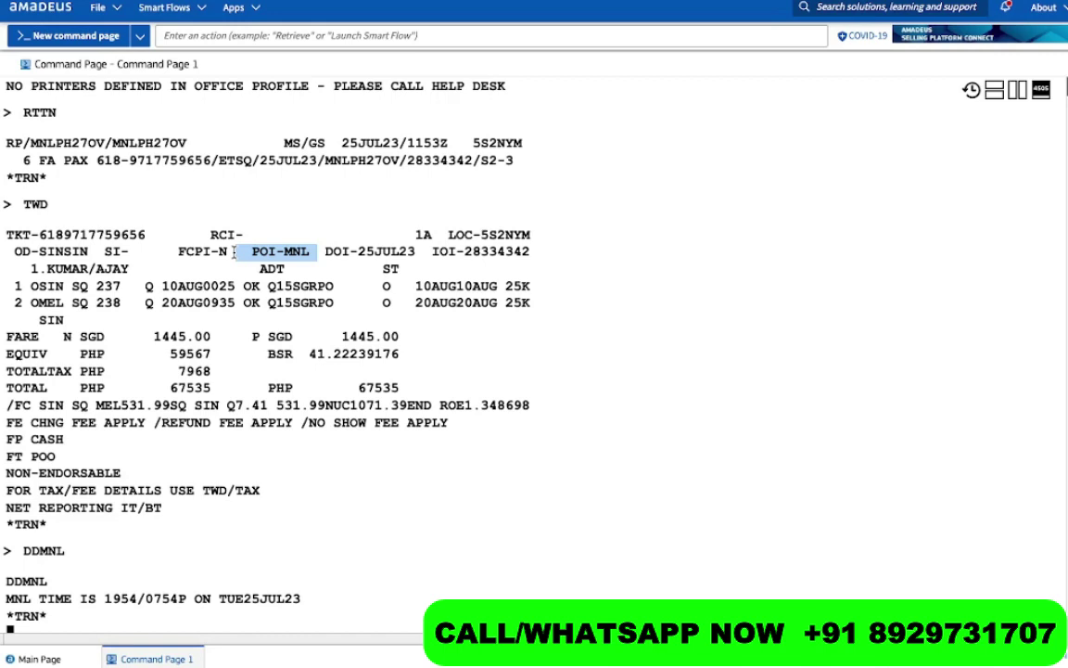
{"action": "scroll", "coordinate": [269, 381], "scroll_direction": "down", "scroll_amount": 2}
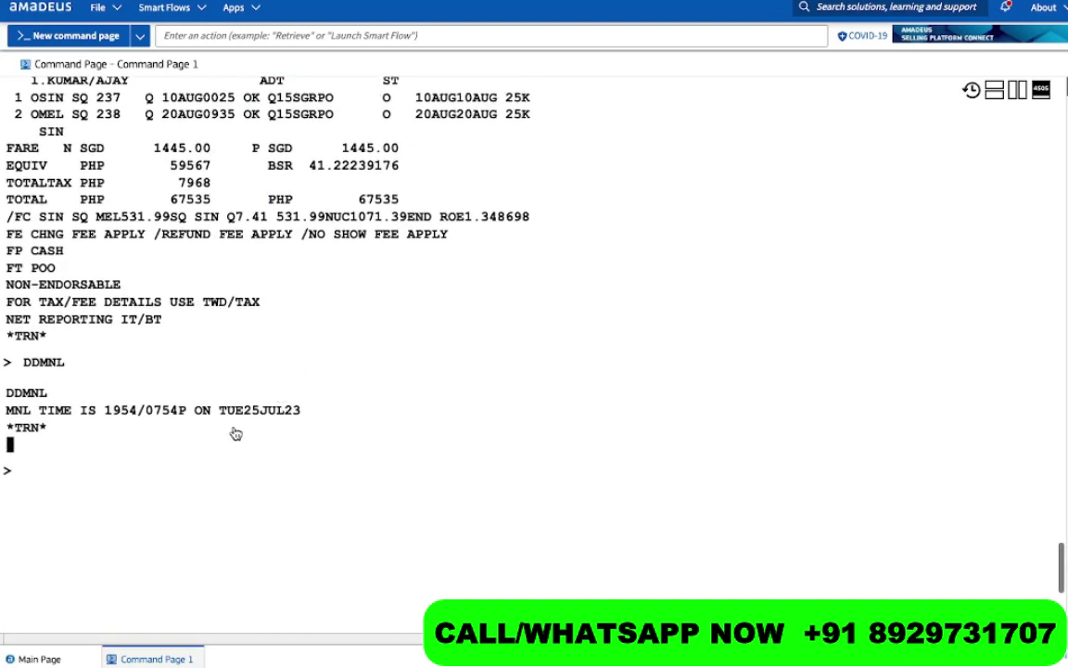
{"action": "left_click_drag", "start_coordinate": [192, 416], "coordinate": [137, 415]}
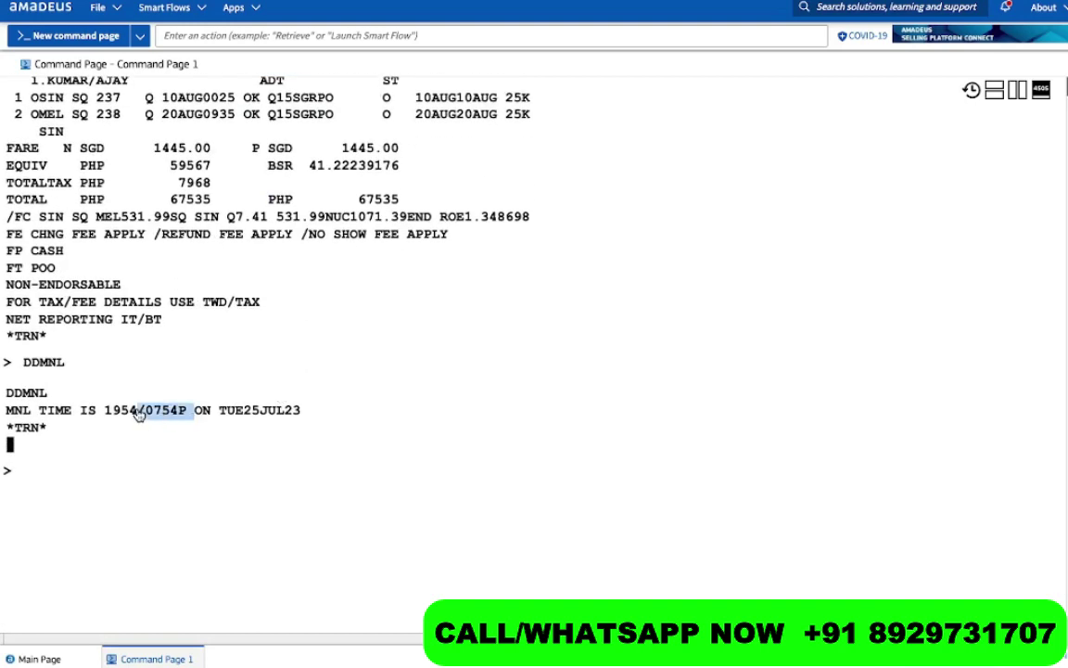
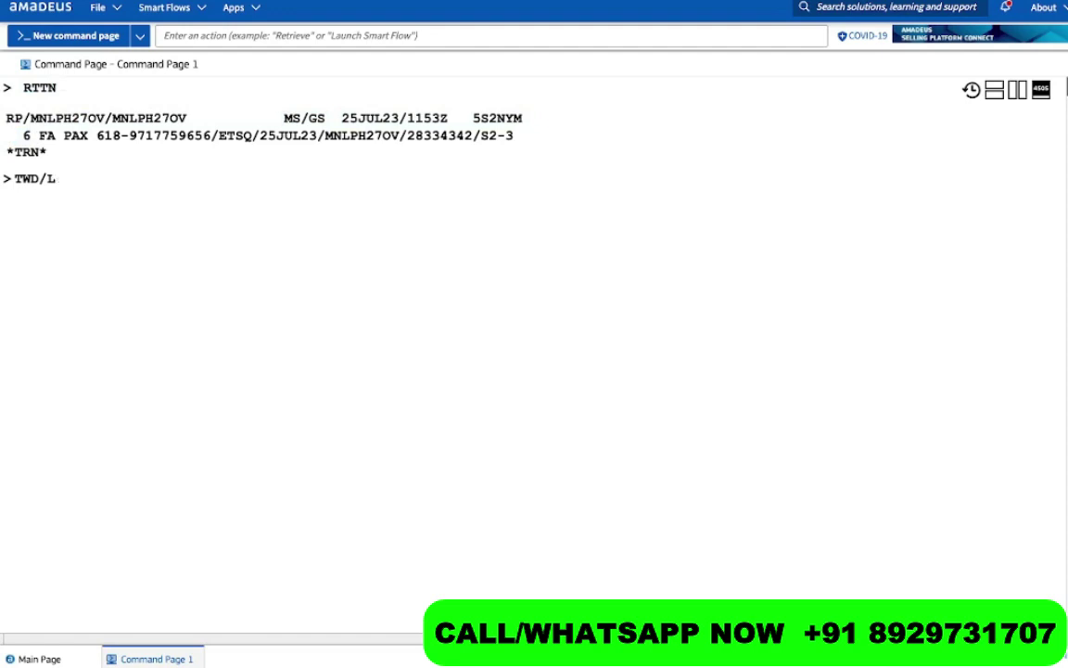
Confirm with TWD that both e-ticket coupons are open (O), then redisplay the RTTN ticket line.
{"action": "key", "text": "Return"}
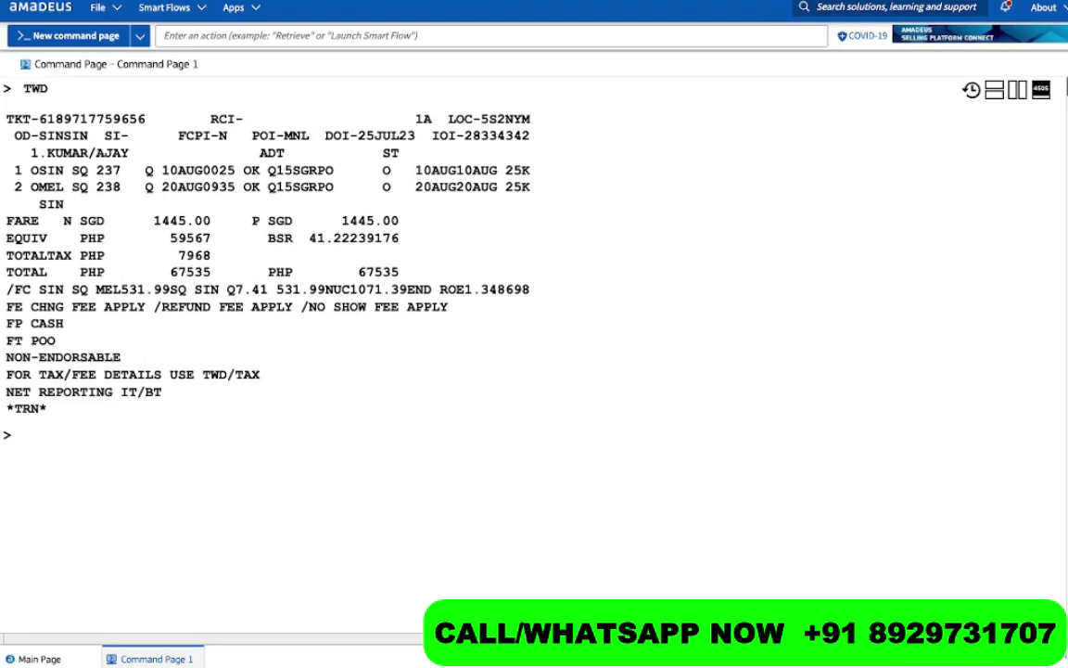
{"action": "type", "text": "RTTN"}
{"action": "key", "text": "Return"}
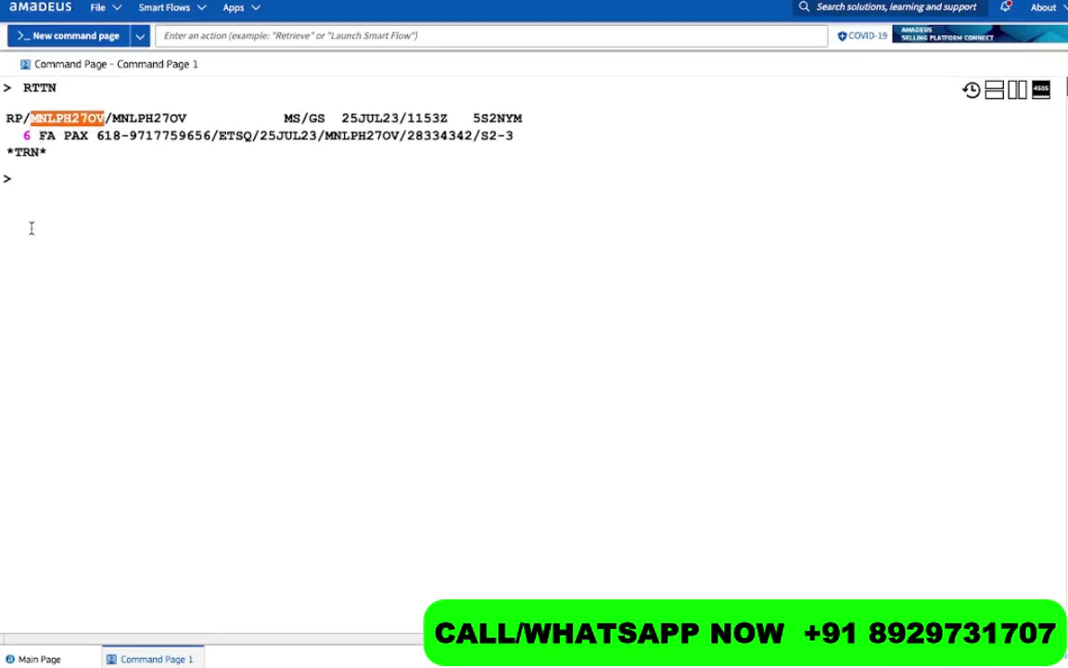
Void the e-ticket on line 6 with TRDC/L6.
{"action": "type", "text": "TRDC"}
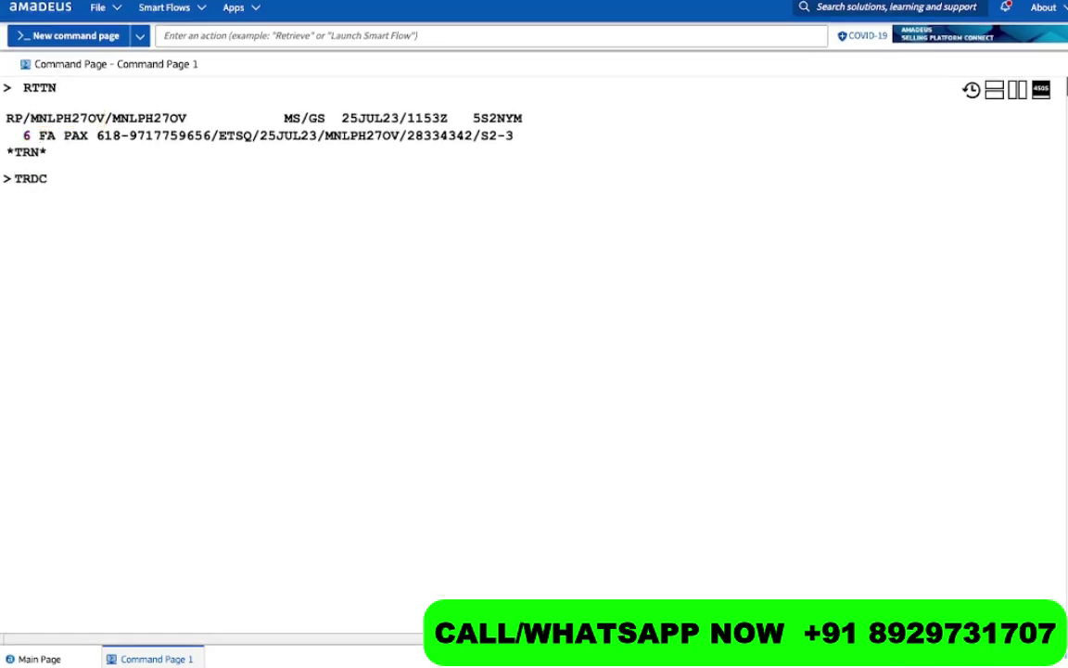
{"action": "type", "text": "/L"}
{"action": "type", "text": "6"}
{"action": "key", "text": "Return"}
Review the ticket line's status, issue date 25JUL23, issuing office and office number.
{"action": "scroll", "coordinate": [534, 278], "scroll_direction": "up", "scroll_amount": 3}
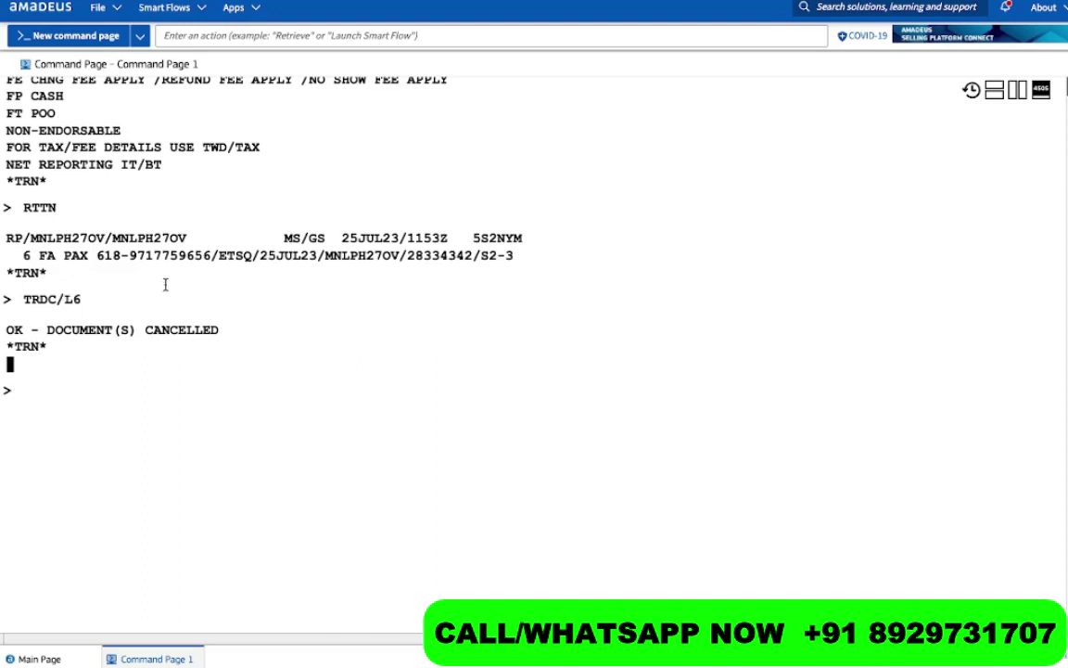
{"action": "left_click_drag", "start_coordinate": [95, 258], "coordinate": [204, 257]}
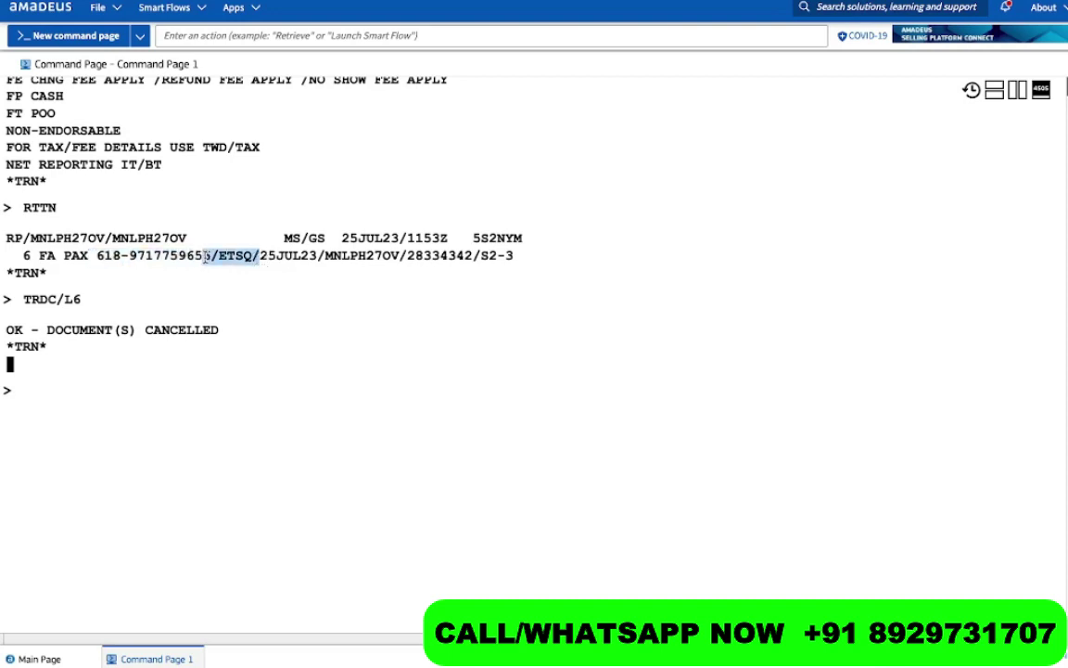
{"action": "double_click", "coordinate": [288, 256]}
{"action": "left_click_drag", "start_coordinate": [408, 257], "coordinate": [324, 257]}
{"action": "left_click_drag", "start_coordinate": [408, 257], "coordinate": [514, 256]}
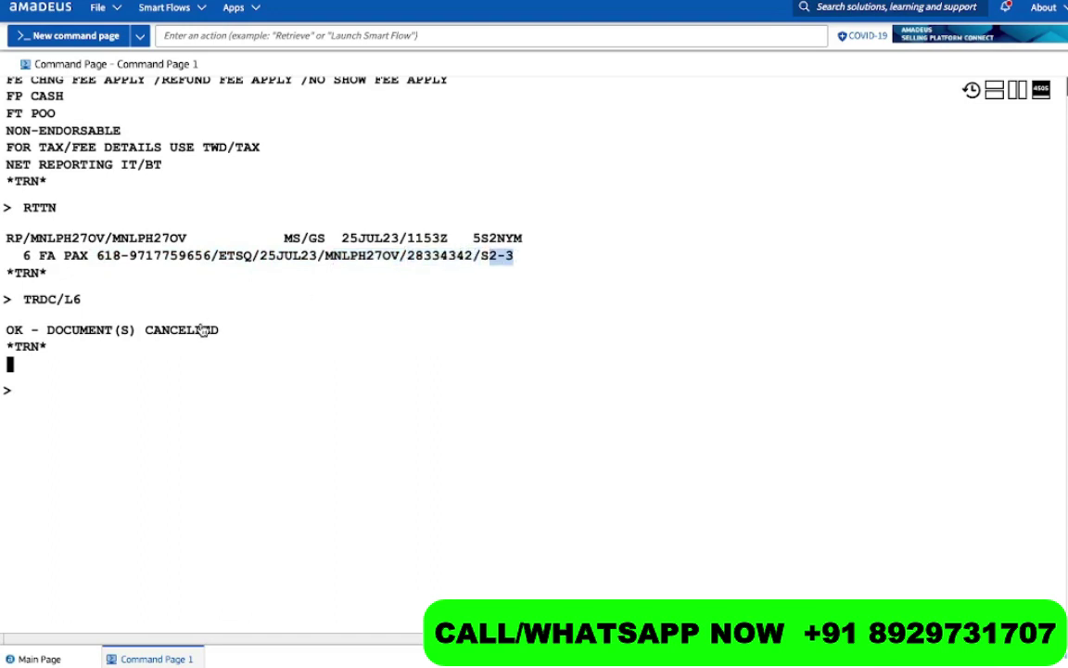
{"action": "left_click", "coordinate": [128, 487]}
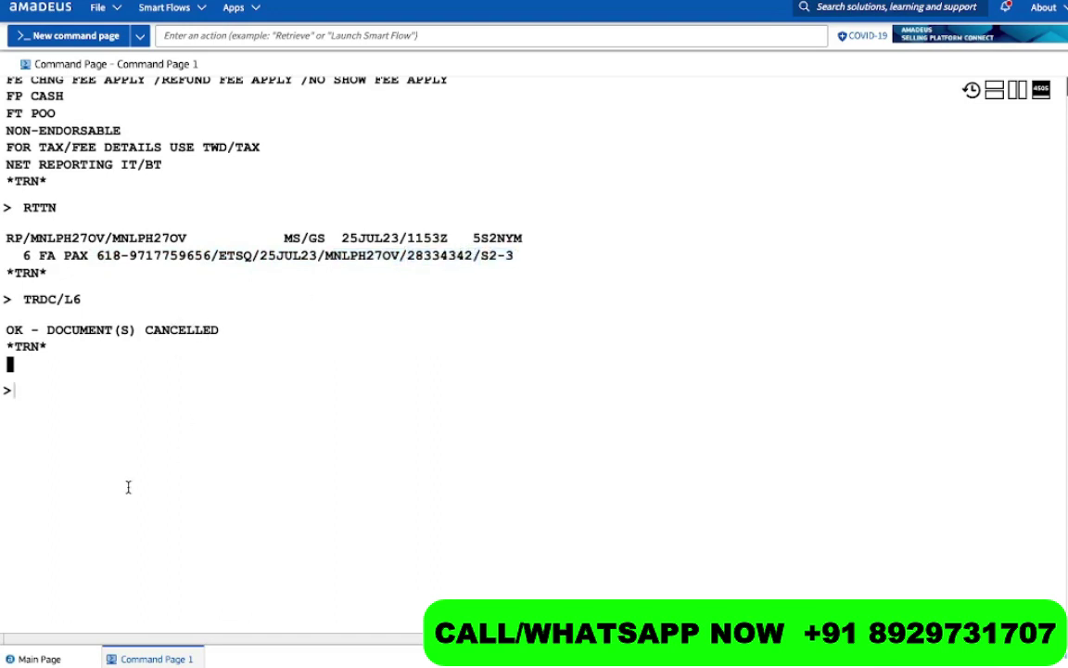
Redisplay the ticket line with RTTN and check the new EV voided status.
{"action": "type", "text": "RTTN"}
{"action": "key", "text": "Return"}
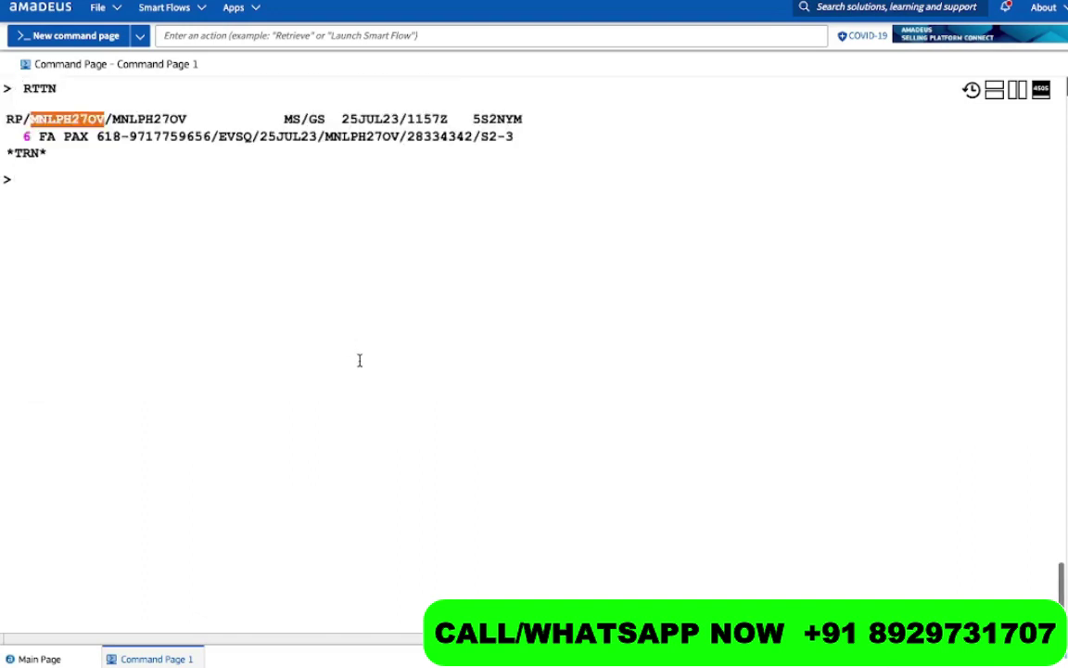
{"action": "scroll", "coordinate": [252, 139], "scroll_direction": "up", "scroll_amount": 4}
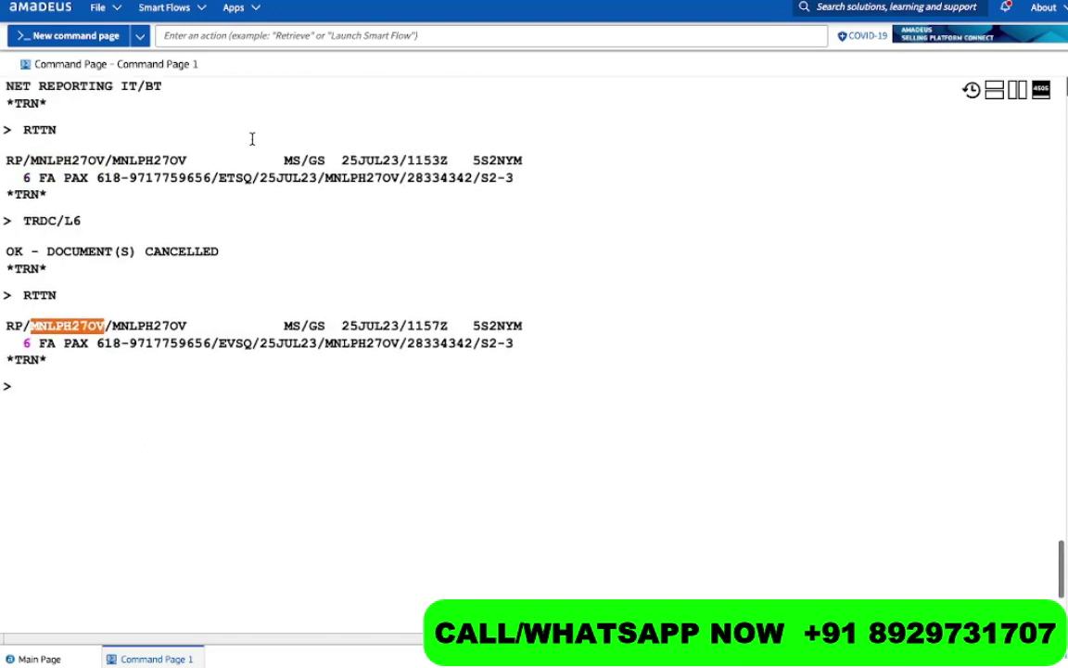
{"action": "left_click_drag", "start_coordinate": [244, 178], "coordinate": [209, 181]}
{"action": "left_click_drag", "start_coordinate": [237, 343], "coordinate": [202, 344]}
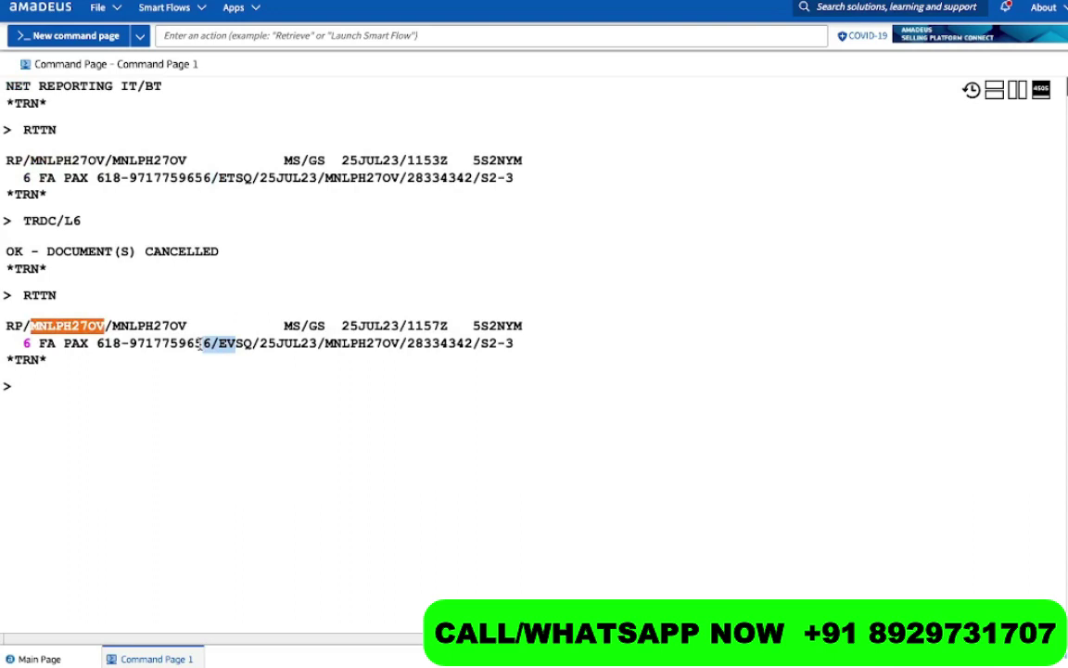
{"action": "left_click", "coordinate": [164, 489]}
Display the ticket with TWD and check coupon 1 now shows status V.
{"action": "type", "text": "TWD"}
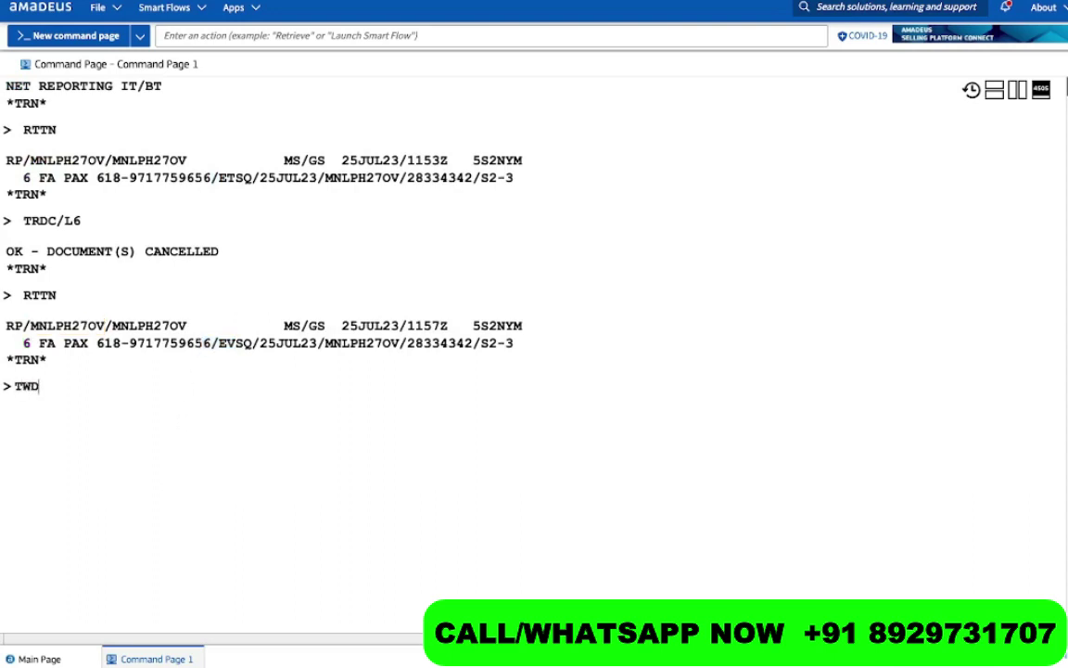
{"action": "key", "text": "Return"}
{"action": "left_click_drag", "start_coordinate": [418, 170], "coordinate": [361, 171]}
{"action": "scroll", "coordinate": [361, 171], "scroll_direction": "up", "scroll_amount": 10}
{"action": "left_click_drag", "start_coordinate": [415, 173], "coordinate": [366, 174]}
{"action": "scroll", "coordinate": [820, 387], "scroll_direction": "down", "scroll_amount": 1}
{"action": "scroll", "coordinate": [819, 388], "scroll_direction": "down", "scroll_amount": 3}
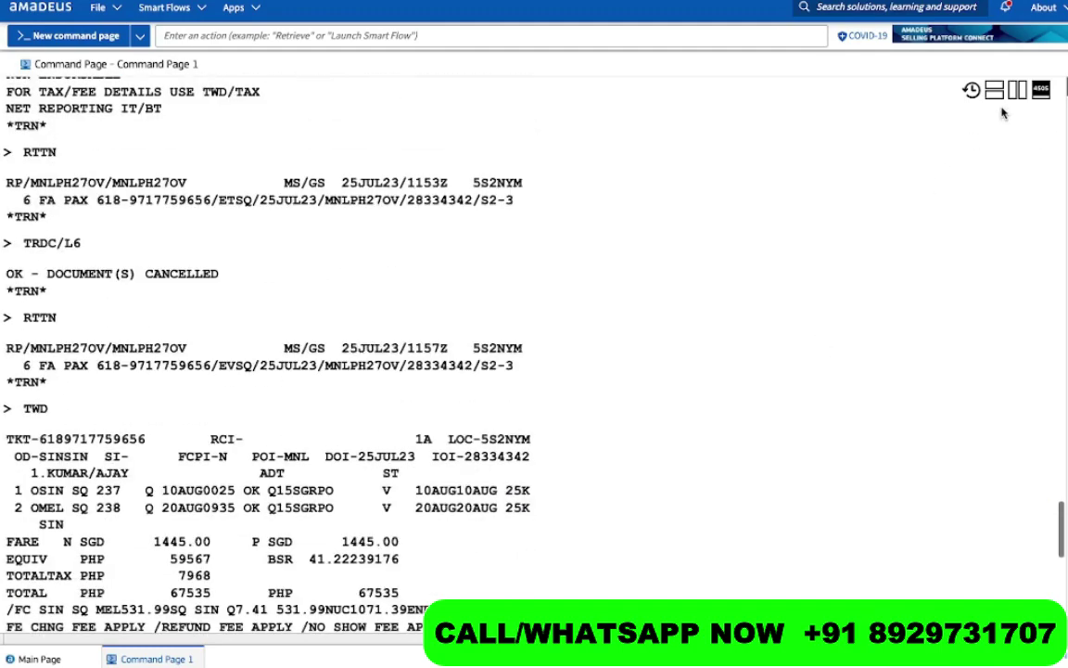
Compare the voided TWD display against the earlier open-status display in split view, then return to one pane.
{"action": "left_click", "coordinate": [1017, 89]}
{"action": "scroll", "coordinate": [363, 284], "scroll_direction": "up", "scroll_amount": 4}
{"action": "scroll", "coordinate": [365, 291], "scroll_direction": "down", "scroll_amount": 2}
{"action": "type", "text": "TWD"}
{"action": "key", "text": "Return"}
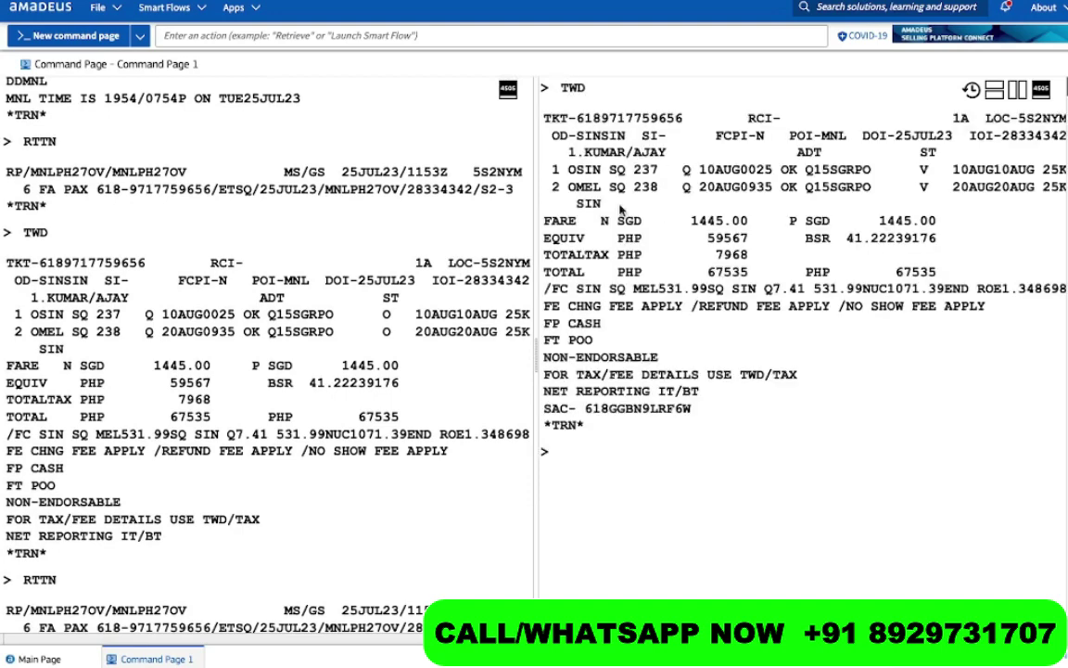
{"action": "scroll", "coordinate": [449, 348], "scroll_direction": "down", "scroll_amount": 3}
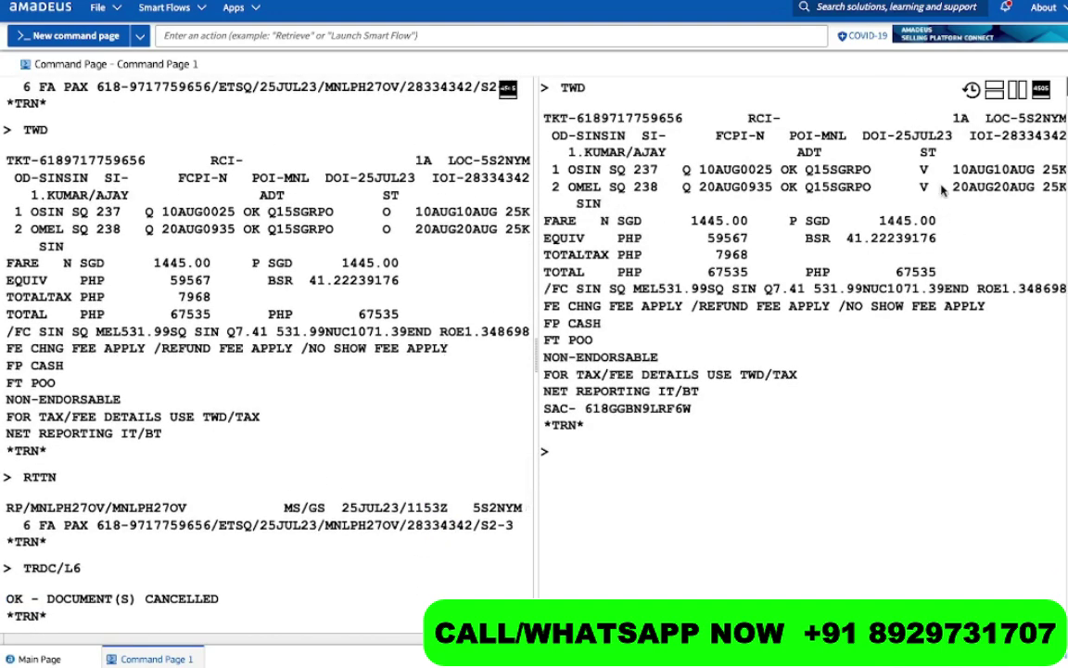
{"action": "double_click", "coordinate": [924, 169]}
{"action": "left_click_drag", "start_coordinate": [395, 211], "coordinate": [318, 213]}
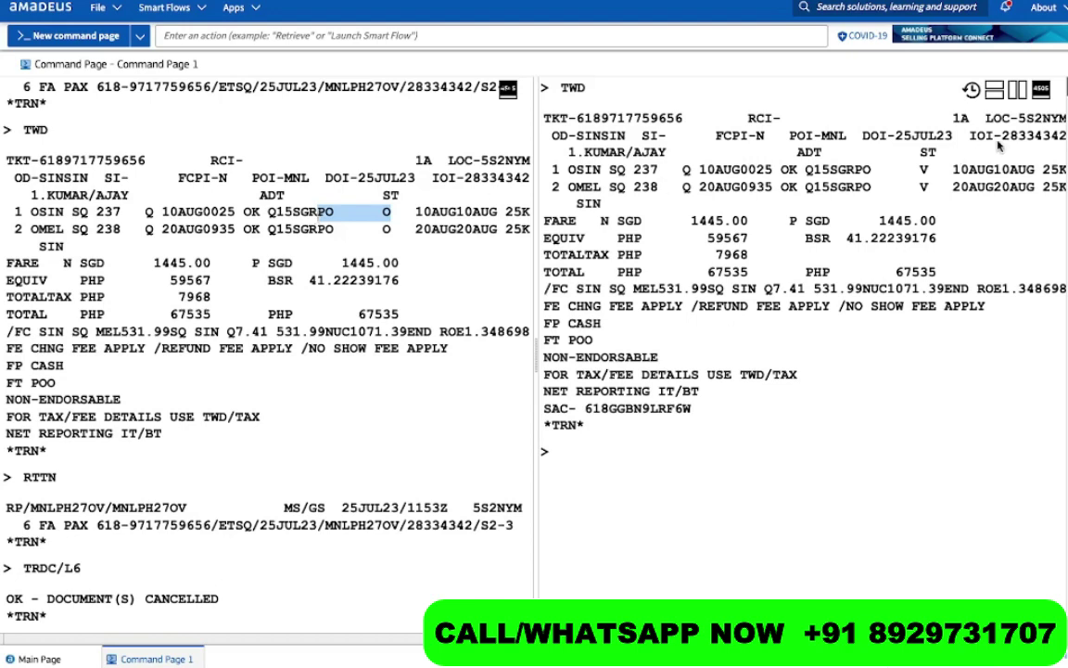
{"action": "left_click", "coordinate": [1017, 95]}
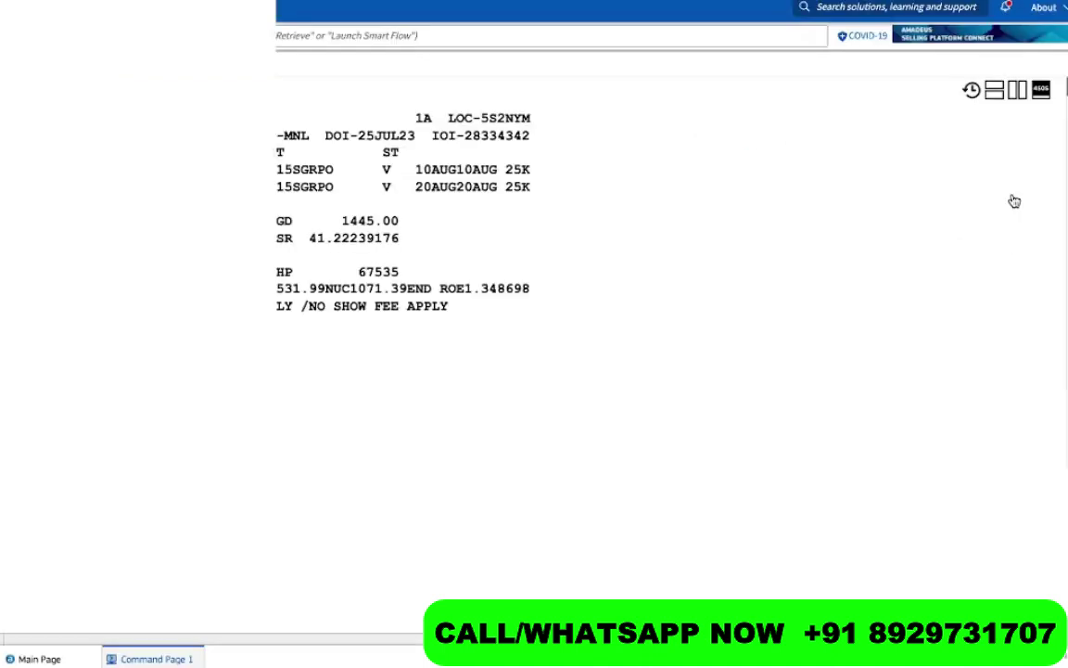
{"action": "left_click", "coordinate": [1017, 89]}
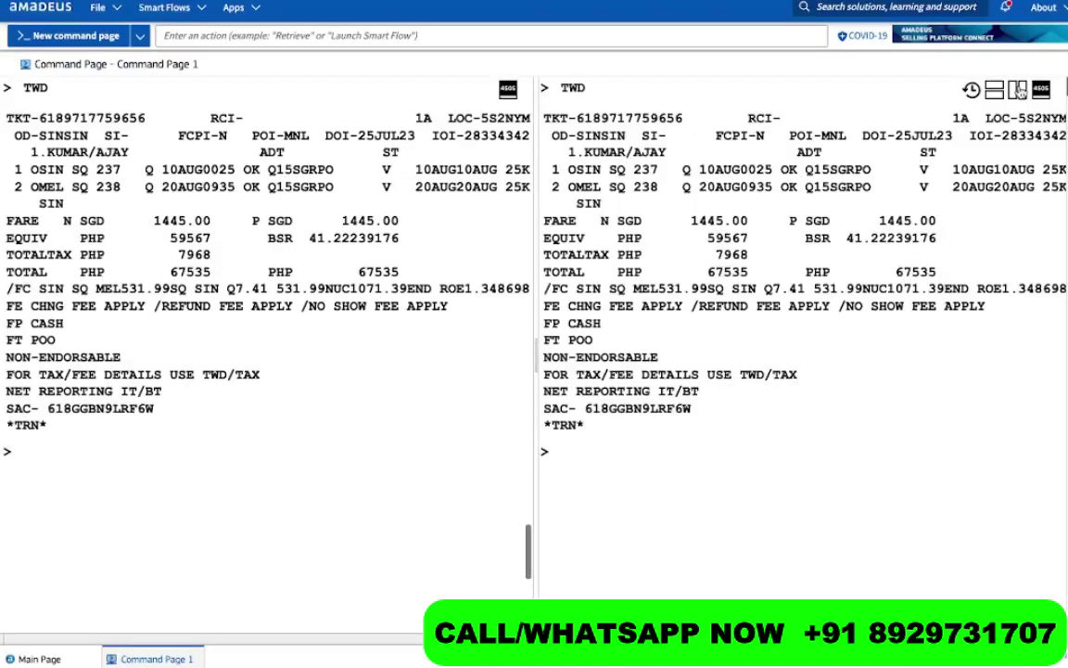
{"action": "left_click", "coordinate": [1017, 89]}
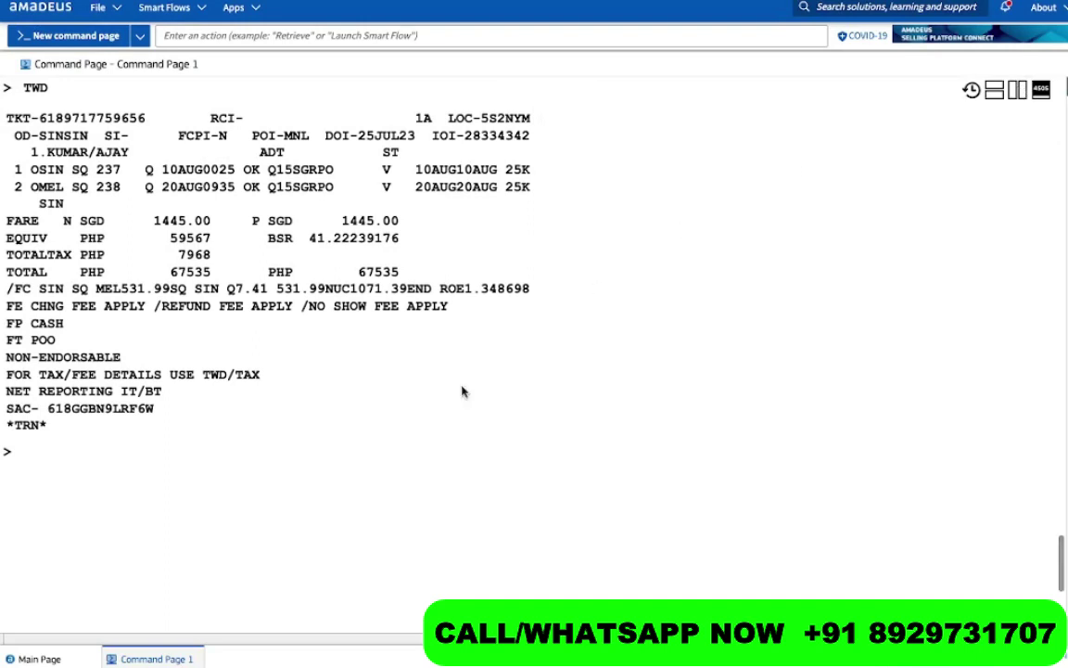
Retrieve the PNR with RT and cancel flight segments 2 and 3 with XE2,3.
{"action": "type", "text": "RT"}
{"action": "key", "text": "Return"}
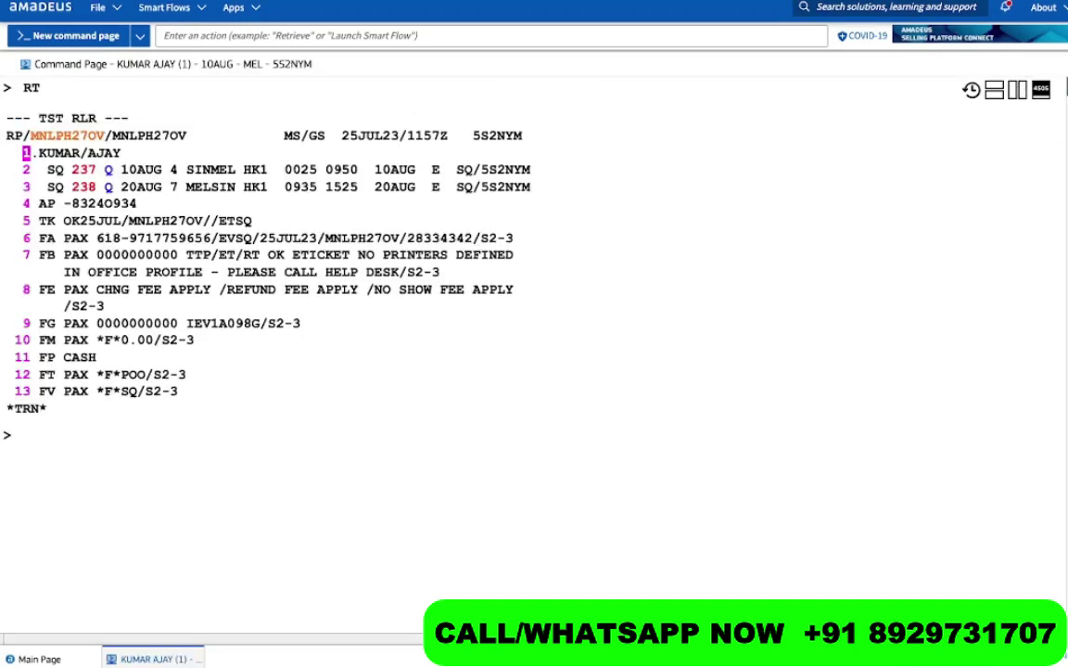
{"action": "type", "text": "XE"}
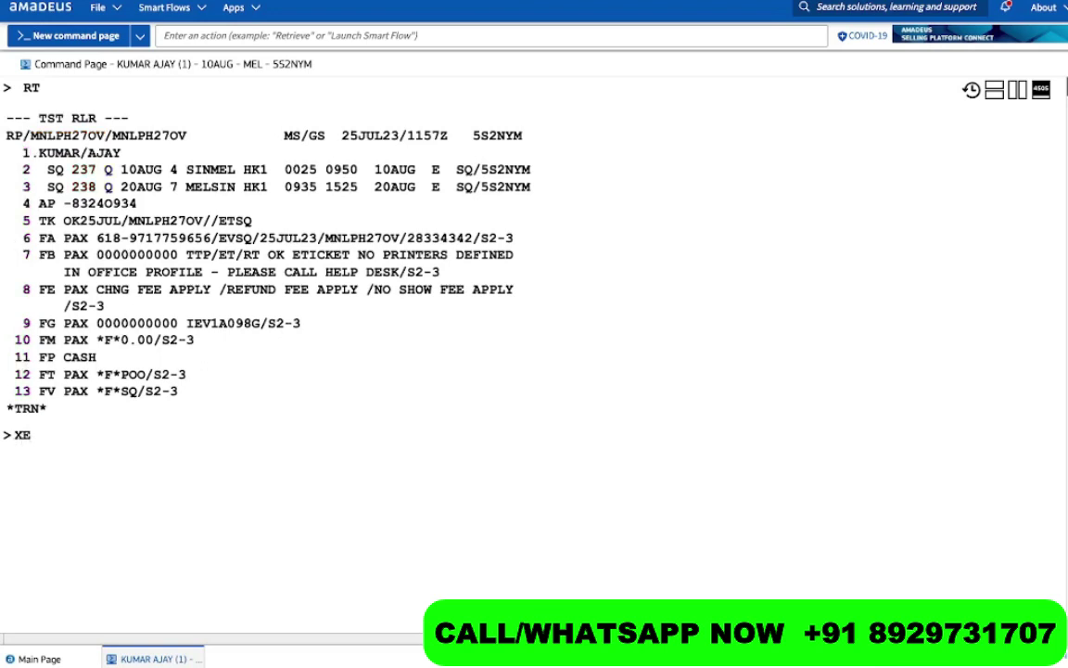
{"action": "type", "text": "2,3"}
{"action": "left_click_drag", "start_coordinate": [22, 170], "coordinate": [24, 183]}
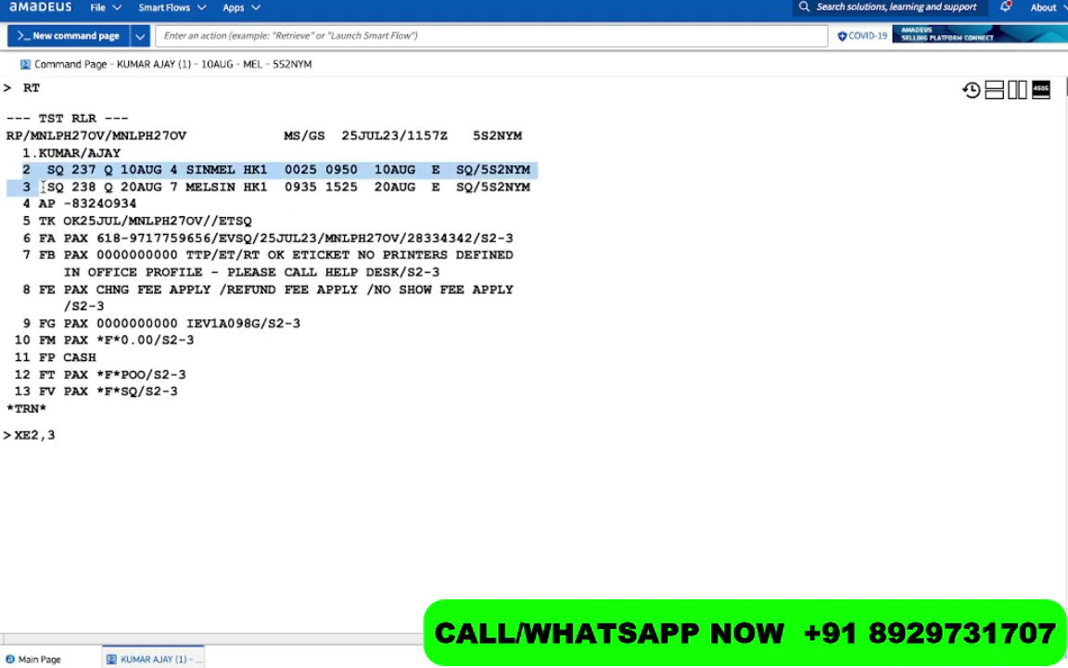
{"action": "left_click", "coordinate": [86, 436]}
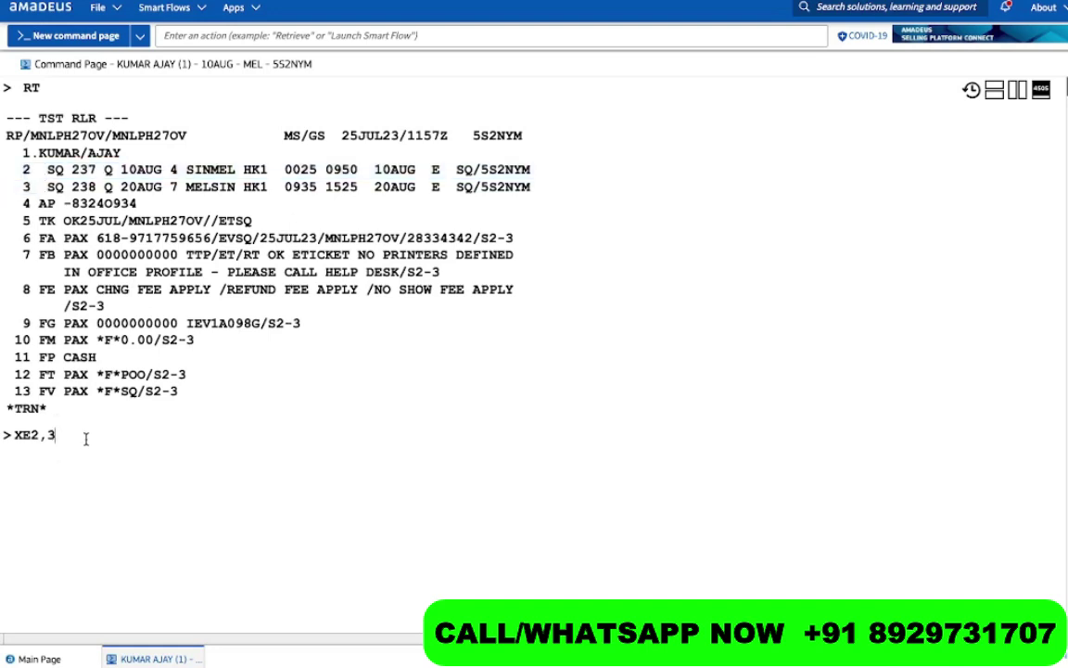
{"action": "key", "text": "Return"}
Redisplay the booking, add received-from RFG and save it with ER.
{"action": "type", "text": "RT"}
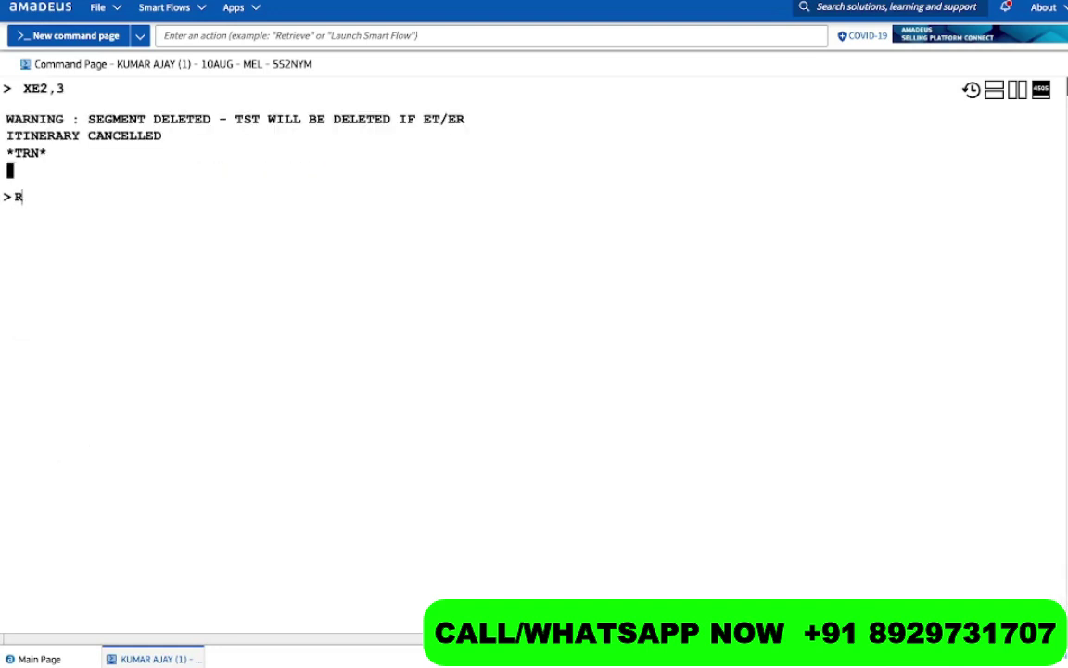
{"action": "key", "text": "Return"}
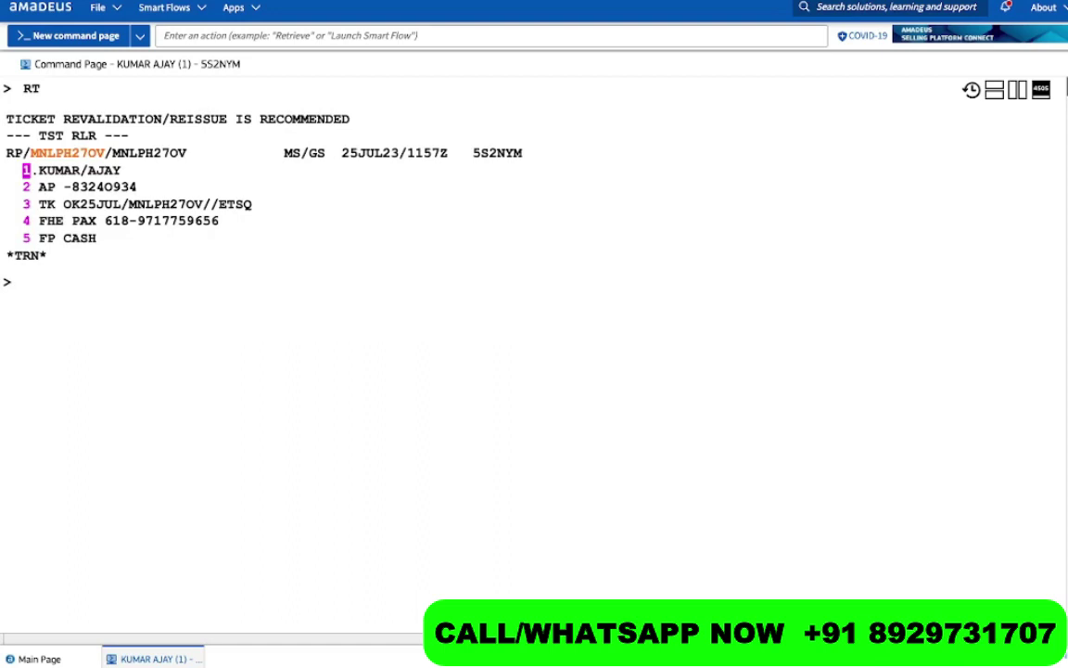
{"action": "type", "text": "RFG"}
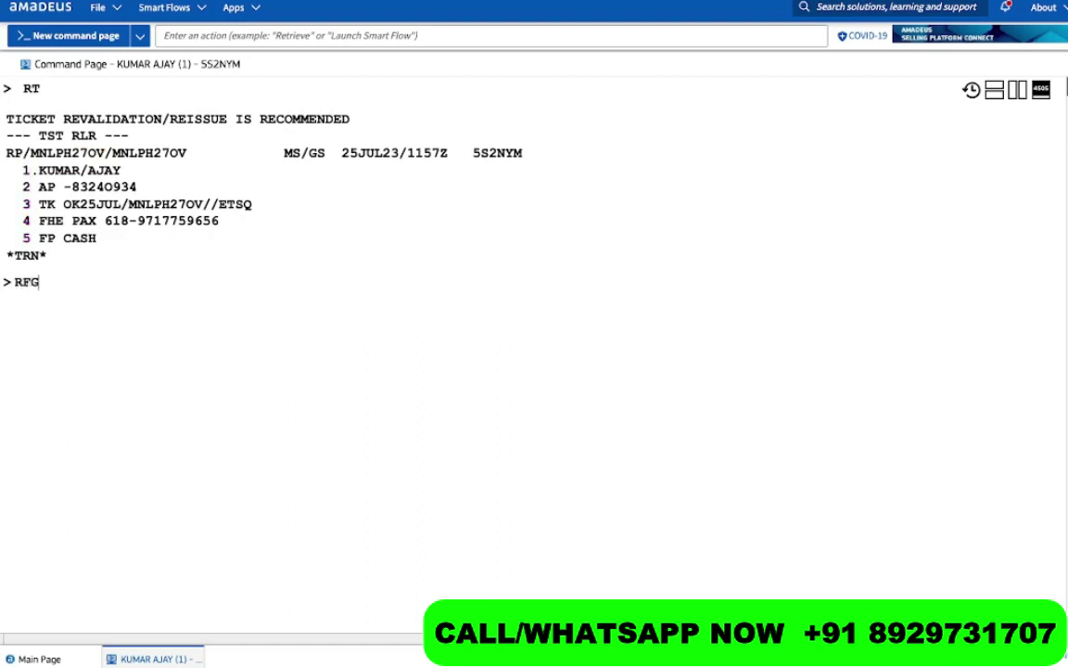
{"action": "key", "text": "Return"}
{"action": "type", "text": "ER"}
{"action": "key", "text": "Return"}
Redisplay the saved booking with IR and review its remaining elements and ticket history.
{"action": "type", "text": "IR"}
{"action": "key", "text": "Return"}
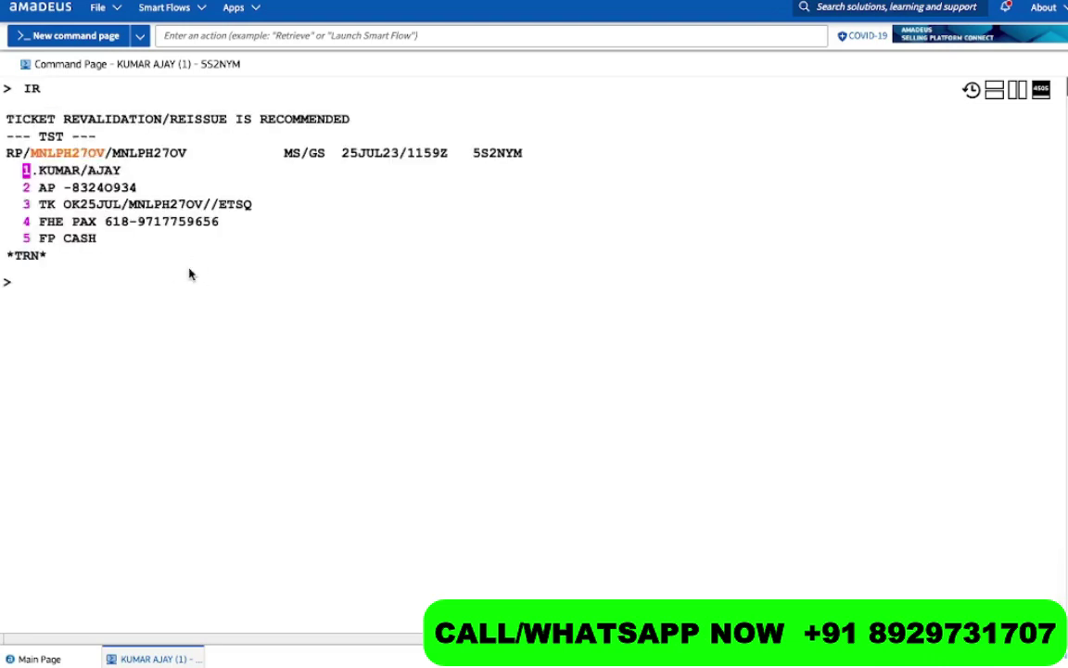
{"action": "left_click_drag", "start_coordinate": [158, 248], "coordinate": [27, 167]}
{"action": "left_click", "coordinate": [110, 340]}
{"action": "left_click_drag", "start_coordinate": [219, 221], "coordinate": [37, 221]}
{"action": "left_click", "coordinate": [71, 367]}
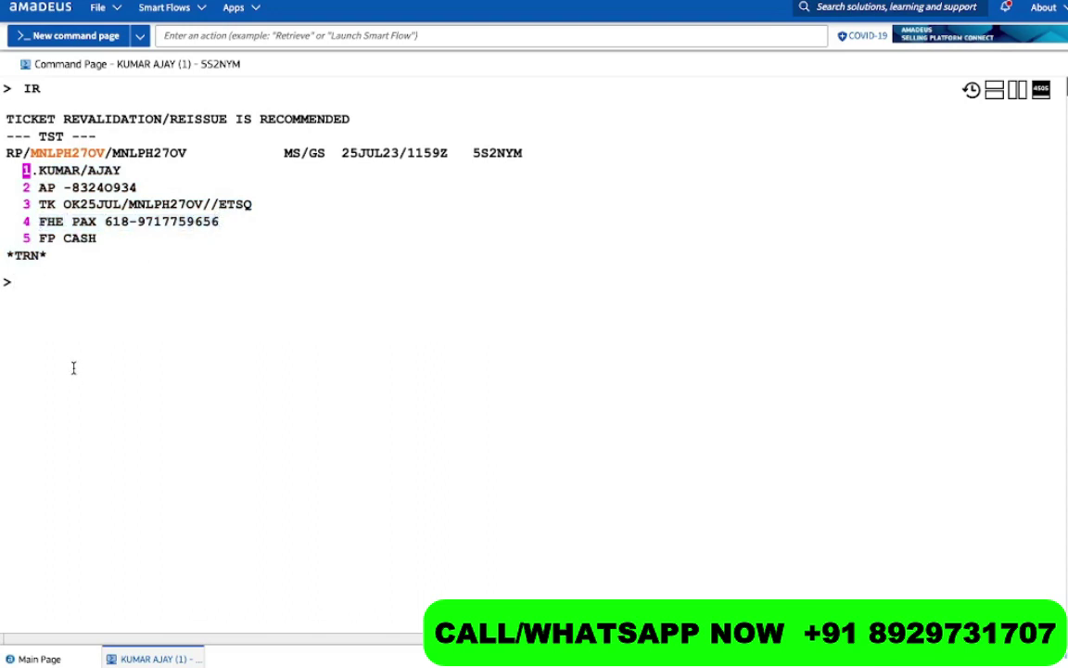